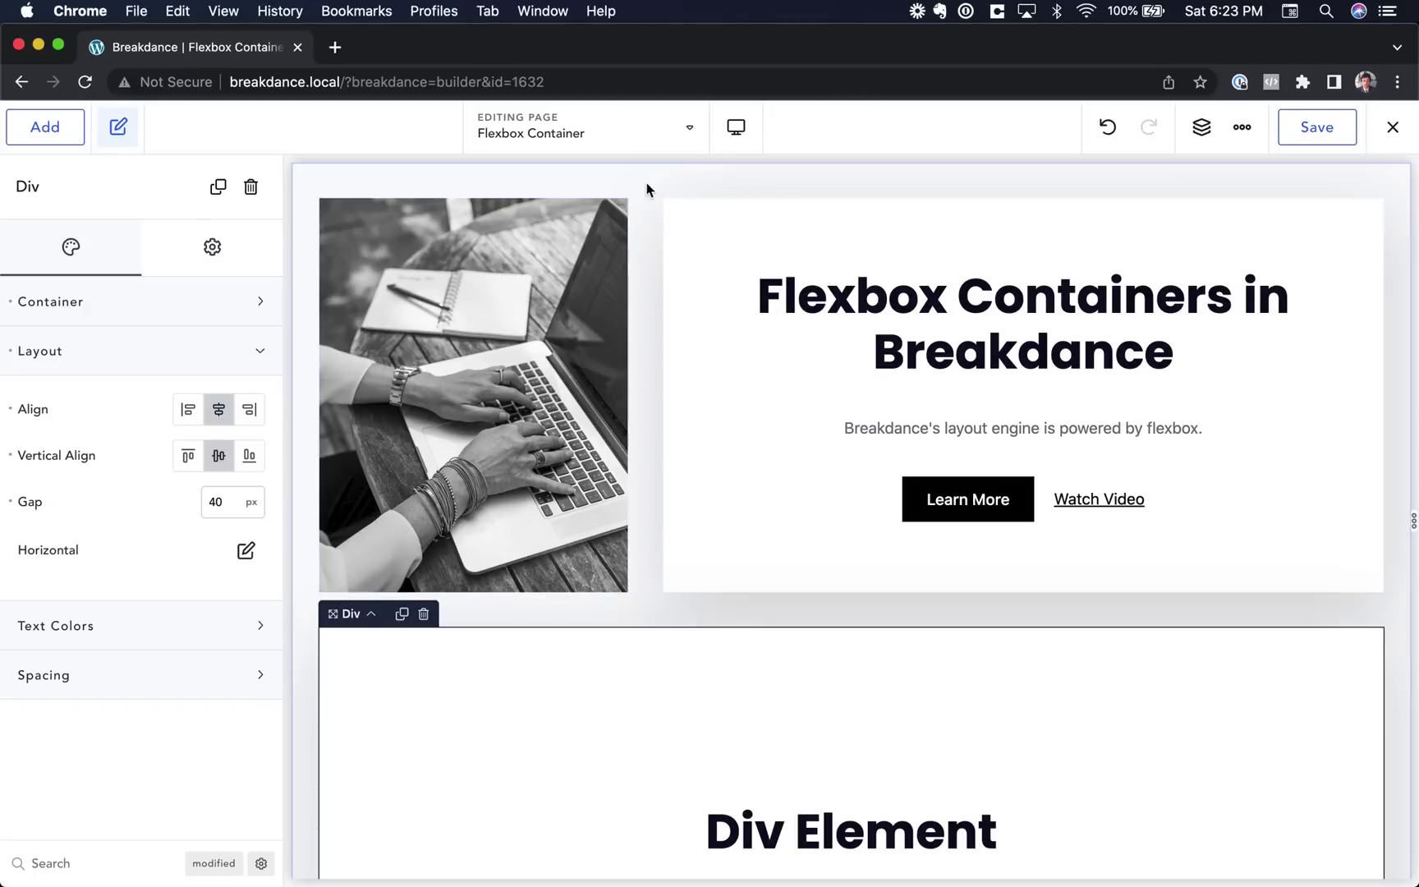
Try left, centre and right horizontal alignment on the Div's contents, ending centred
scroll(647, 189, "down", 6)
scroll(529, 805, "up", 6)
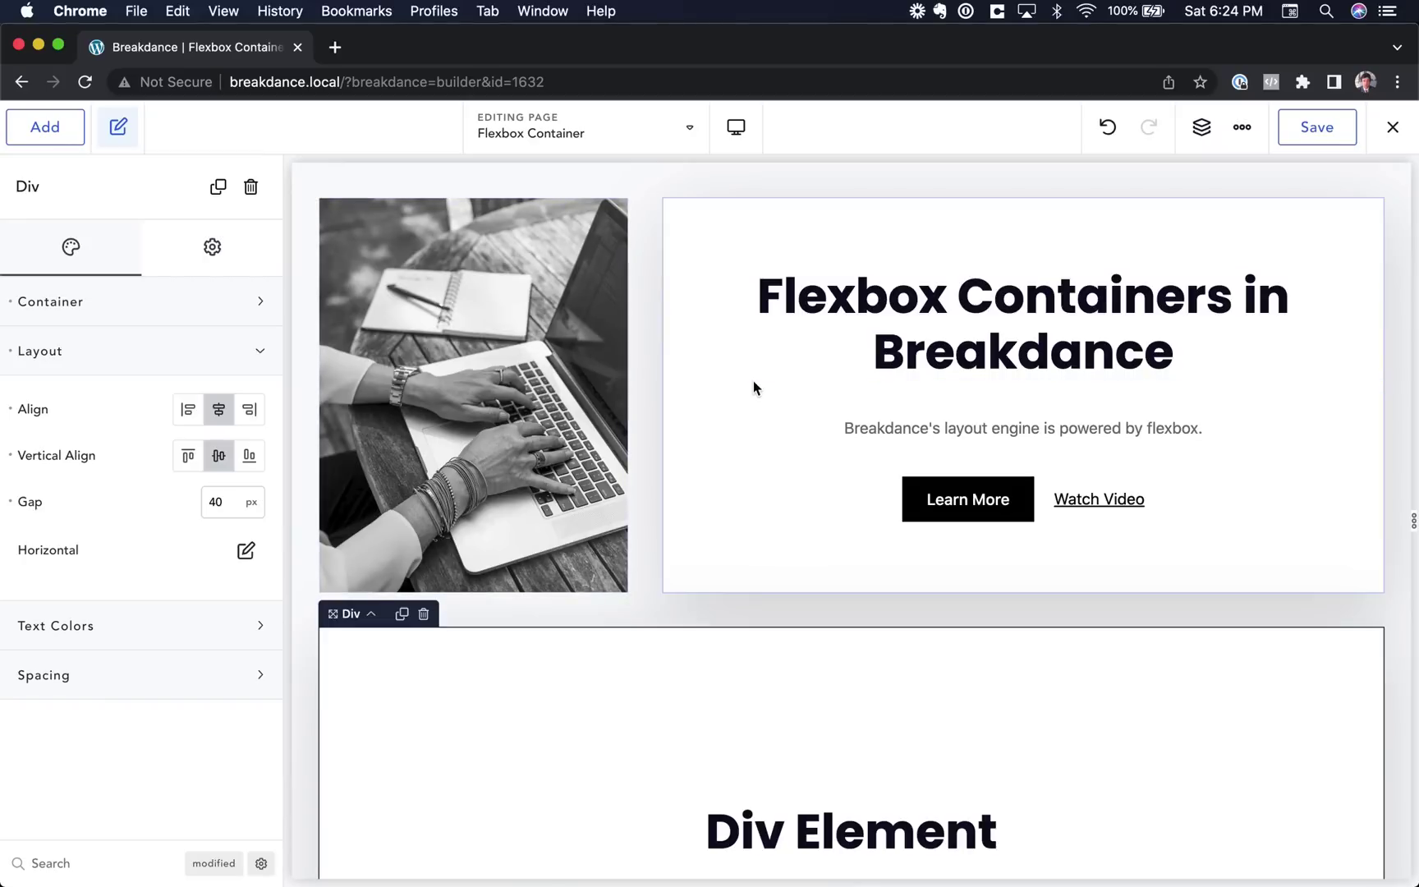
scroll(754, 388, "down", 3)
scroll(694, 625, "down", 1)
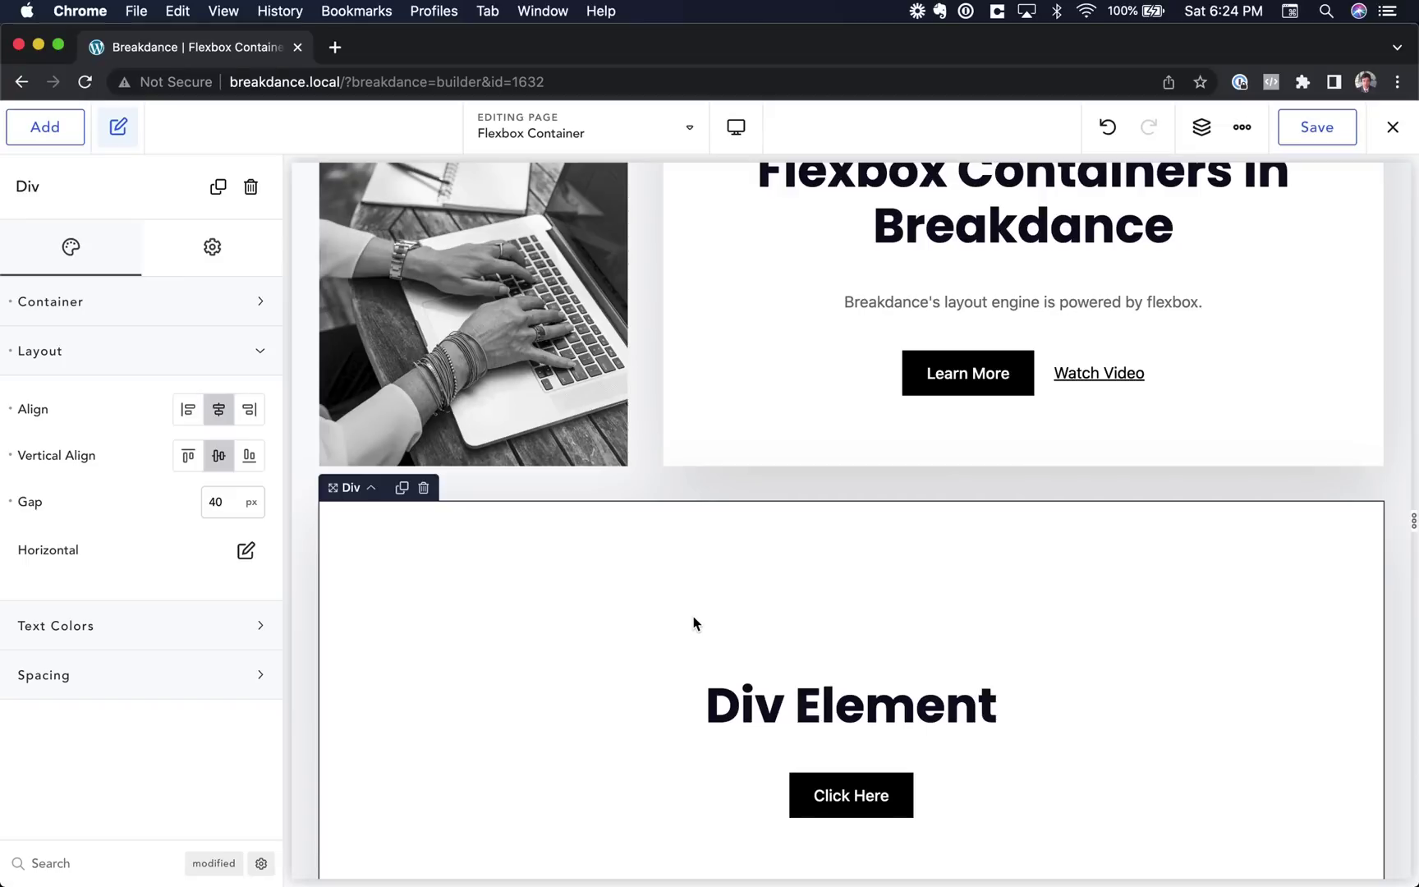
scroll(694, 624, "down", 2)
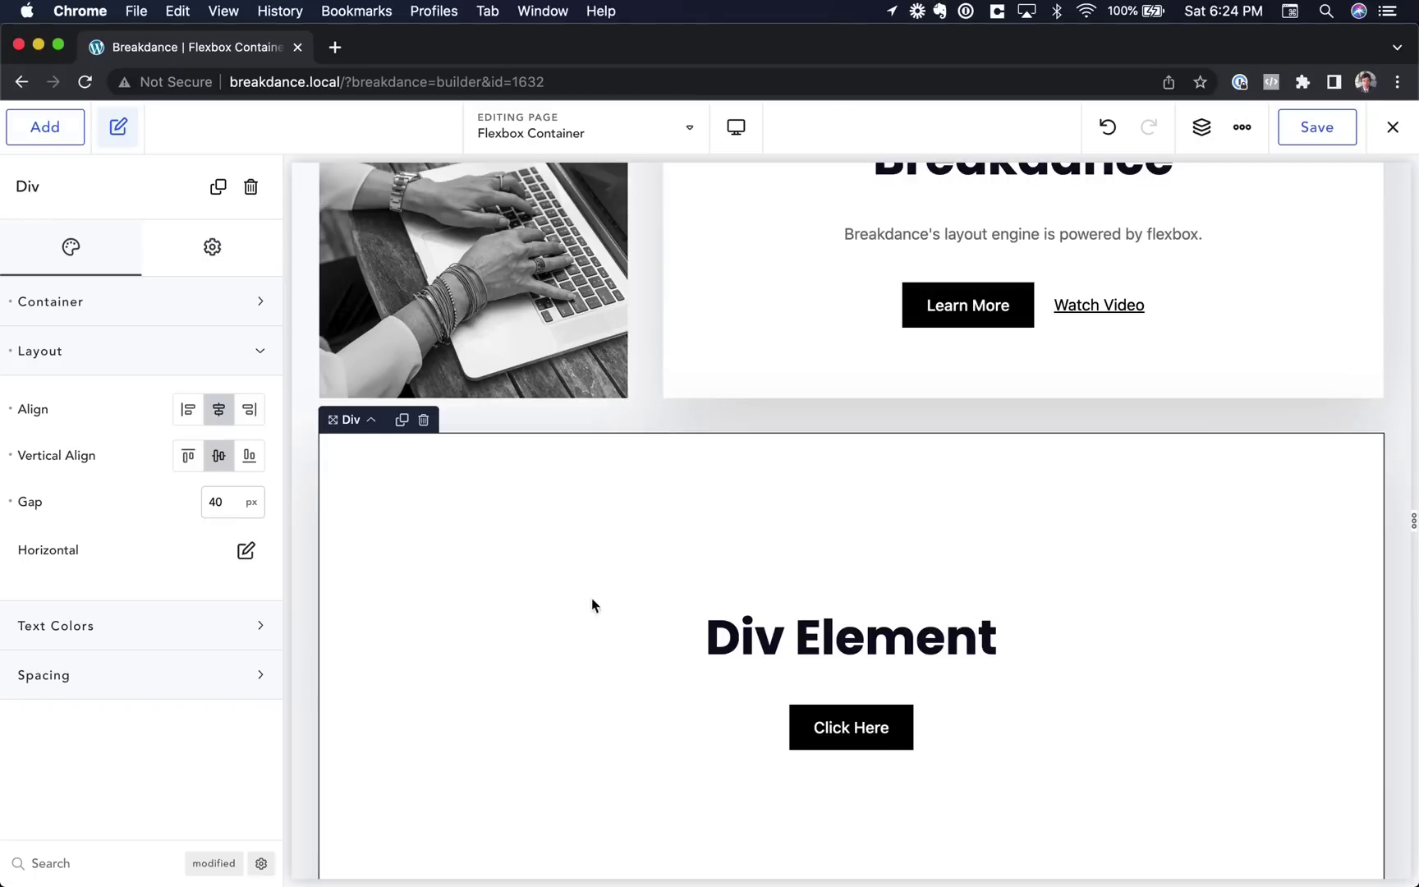
left_click(188, 412)
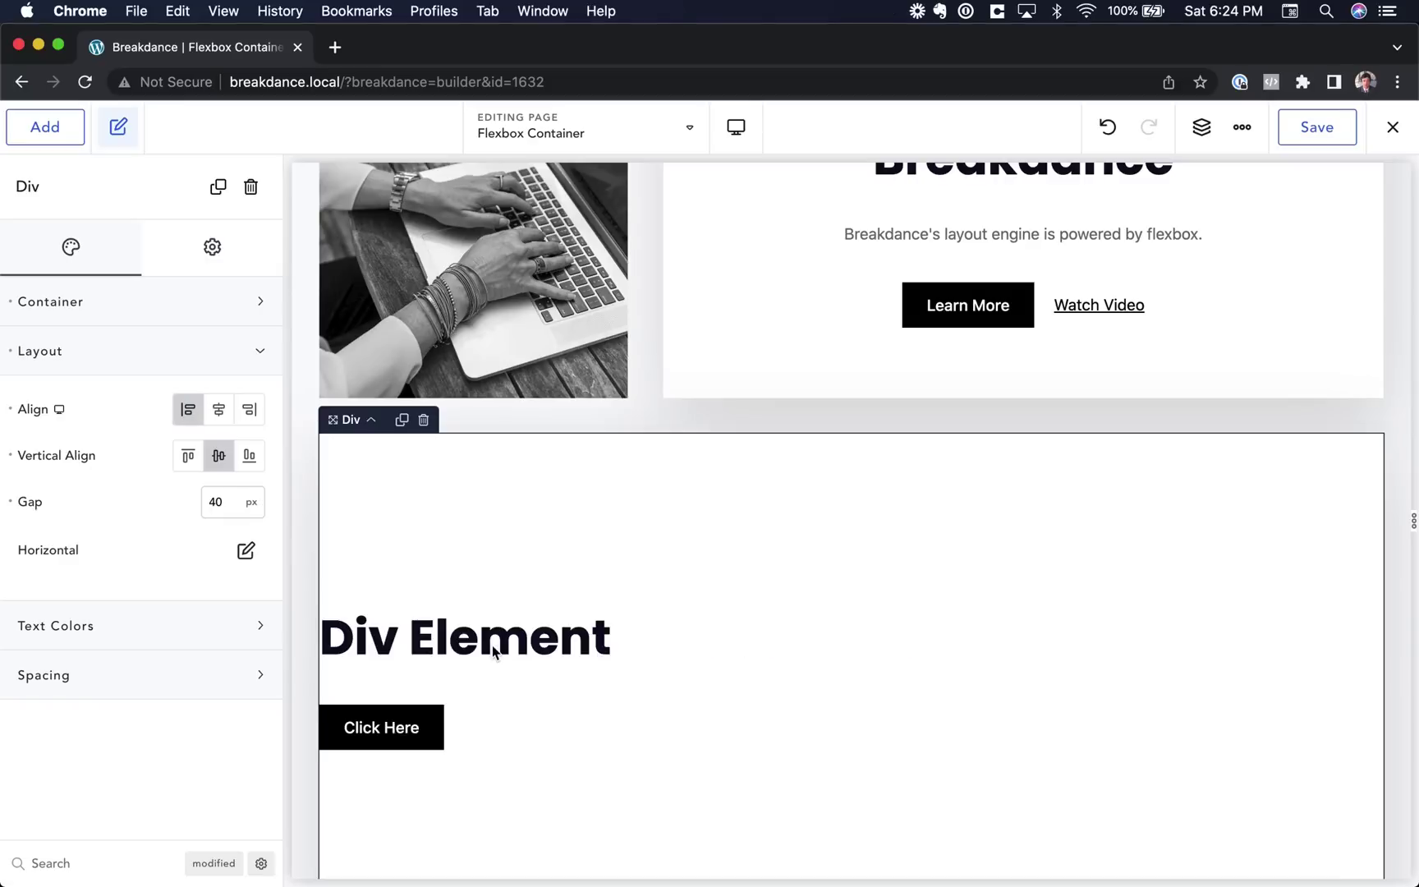
scroll(491, 644, "down", 2)
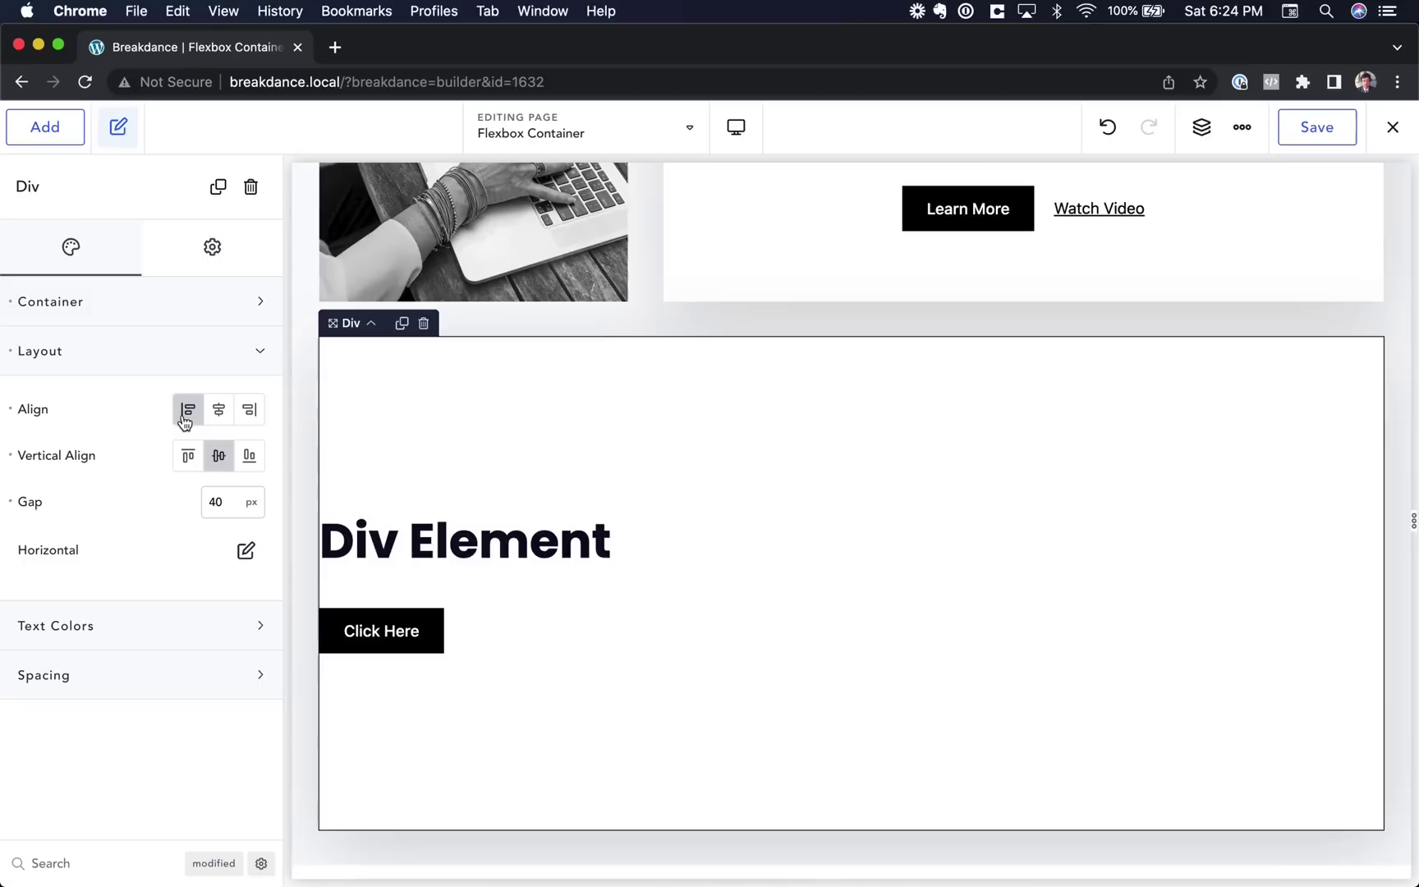
left_click(219, 422)
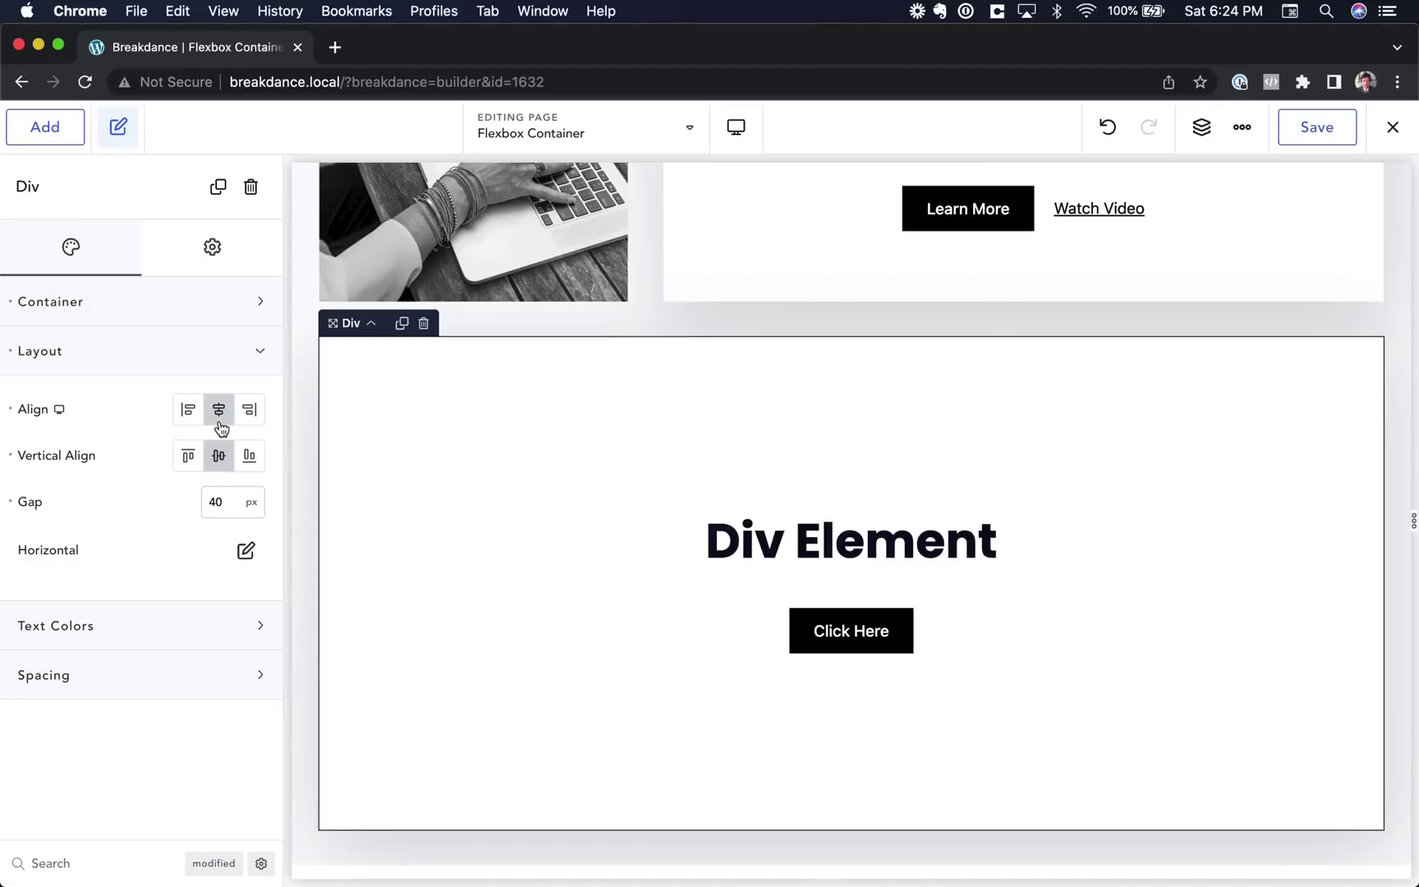
left_click(254, 420)
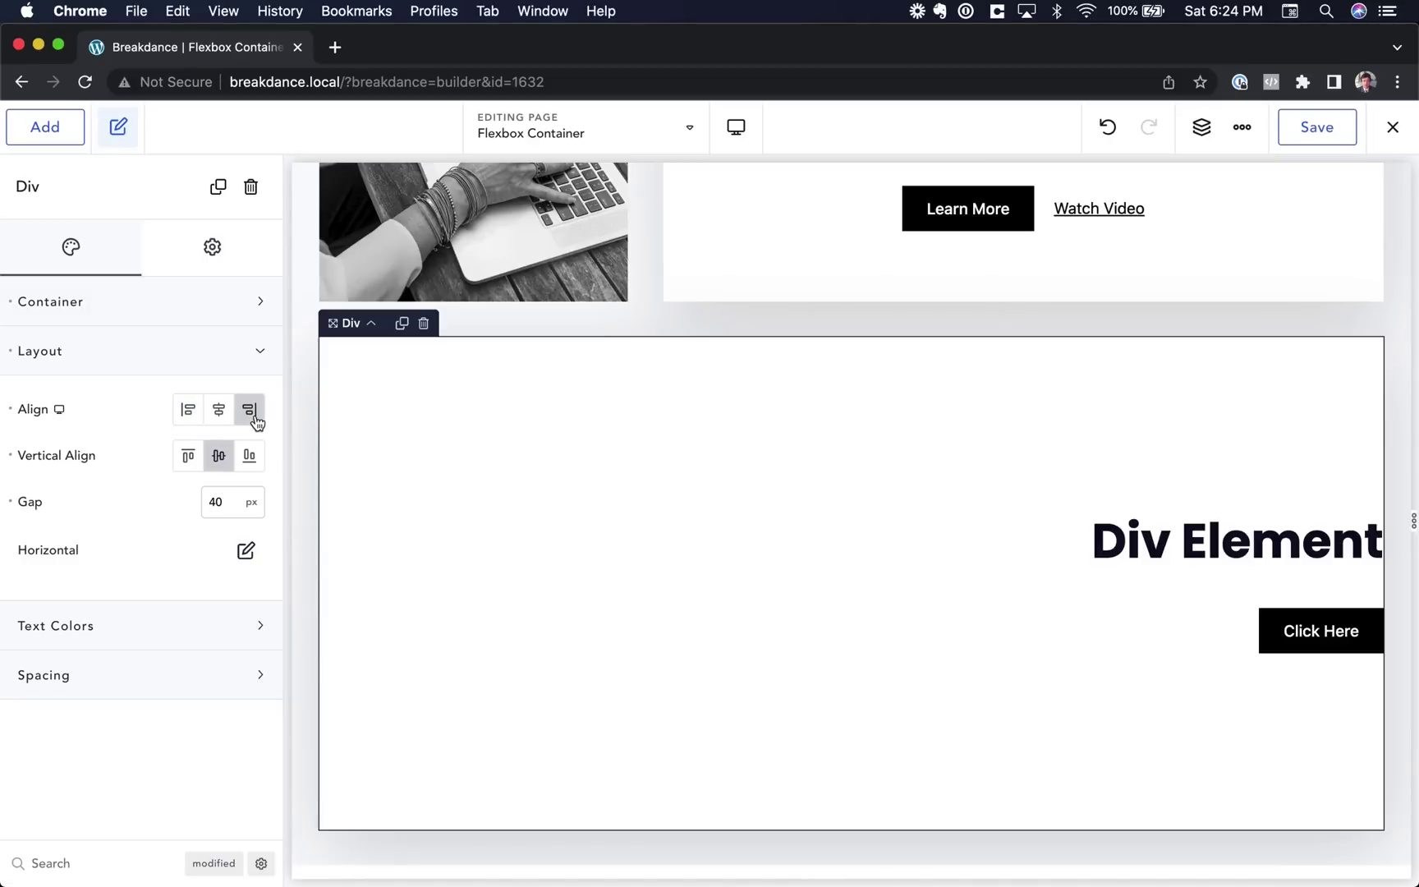
left_click(186, 407)
left_click(219, 415)
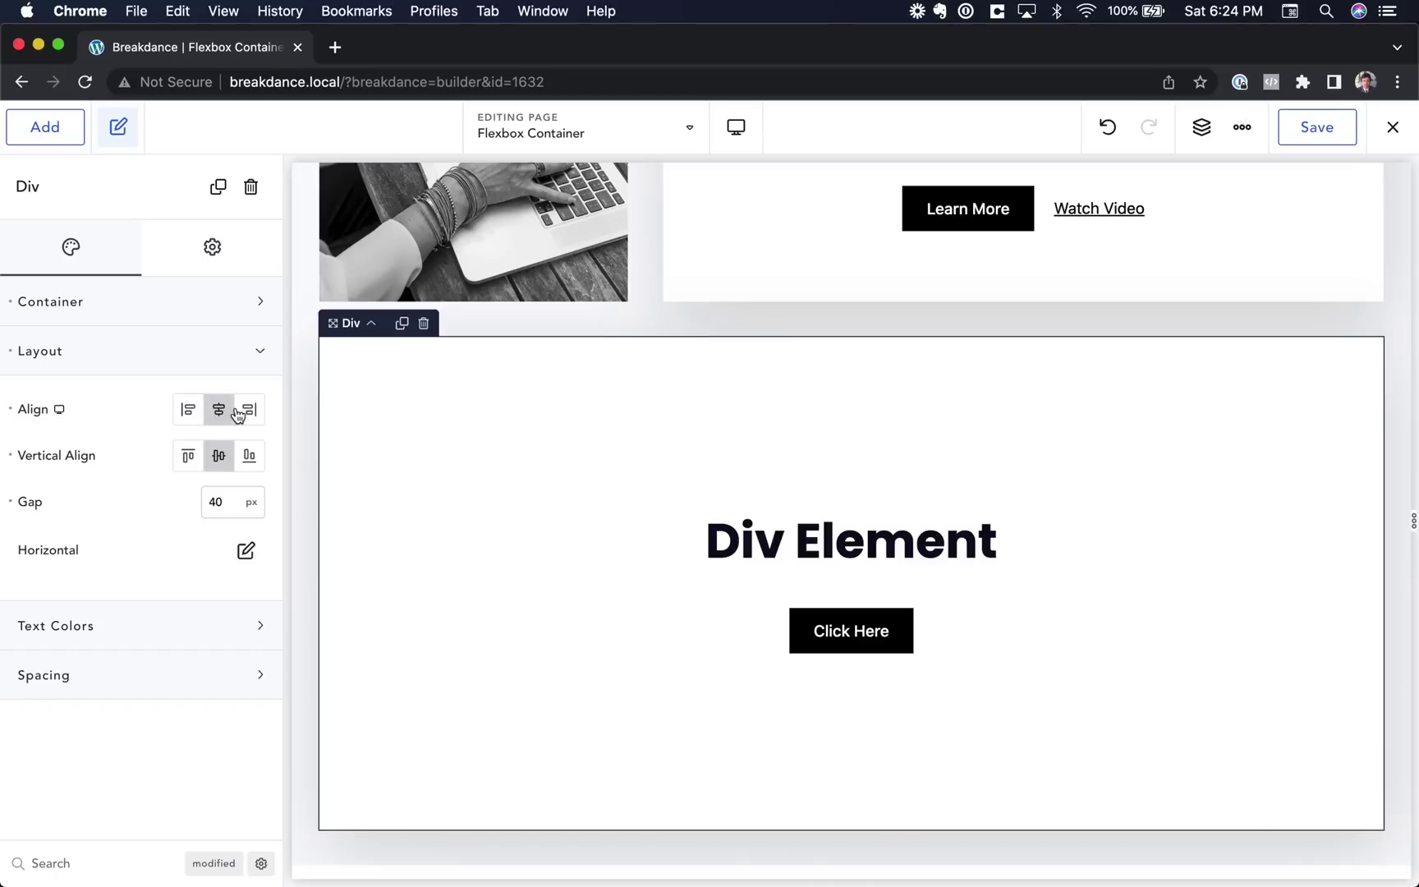
left_click(249, 412)
left_click(222, 416)
Try top, middle and bottom vertical alignment, then left-and-top placement
mouse_move(59, 409)
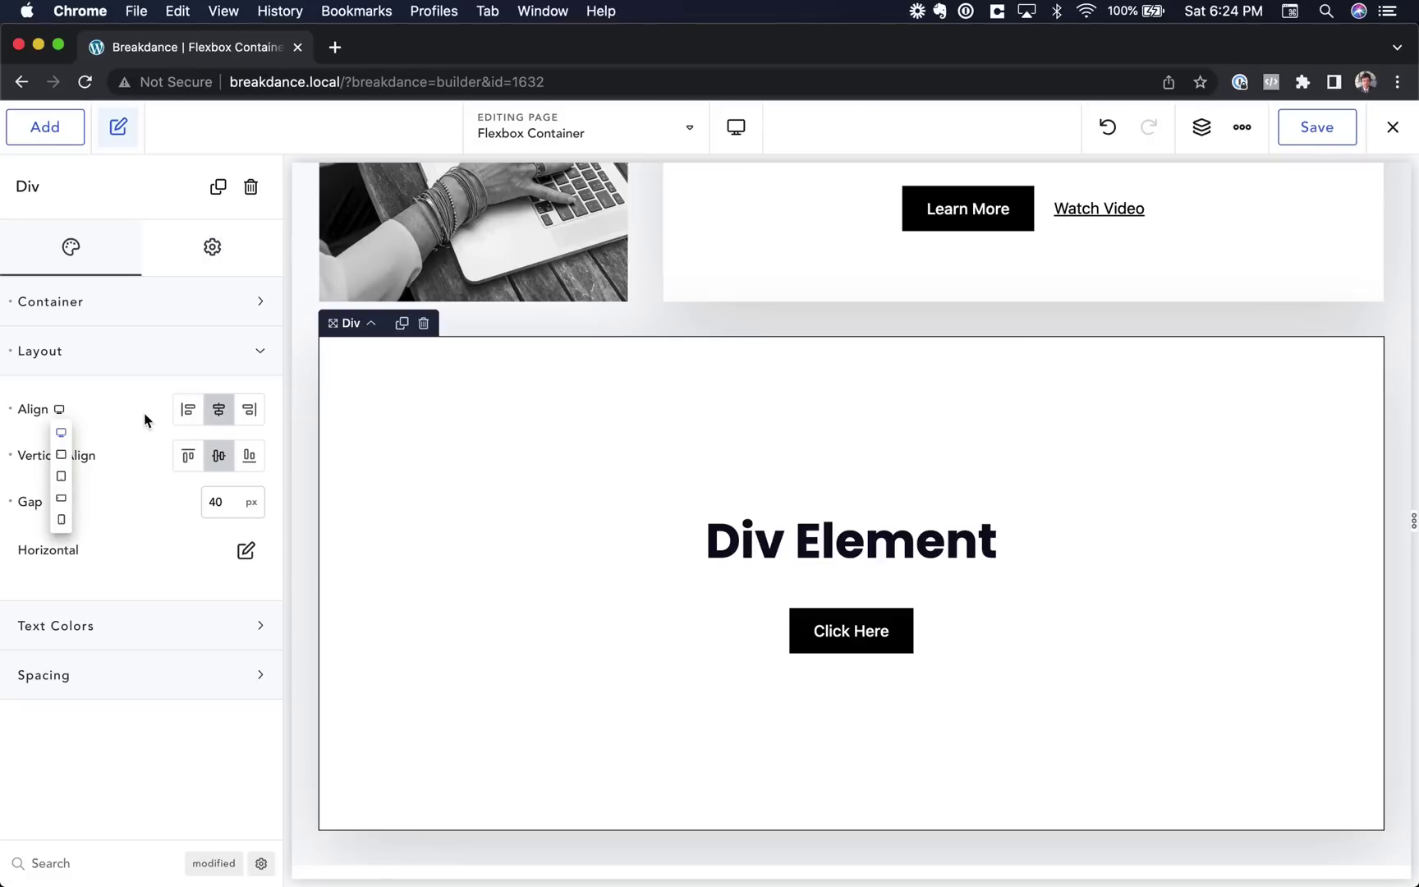
left_click(186, 457)
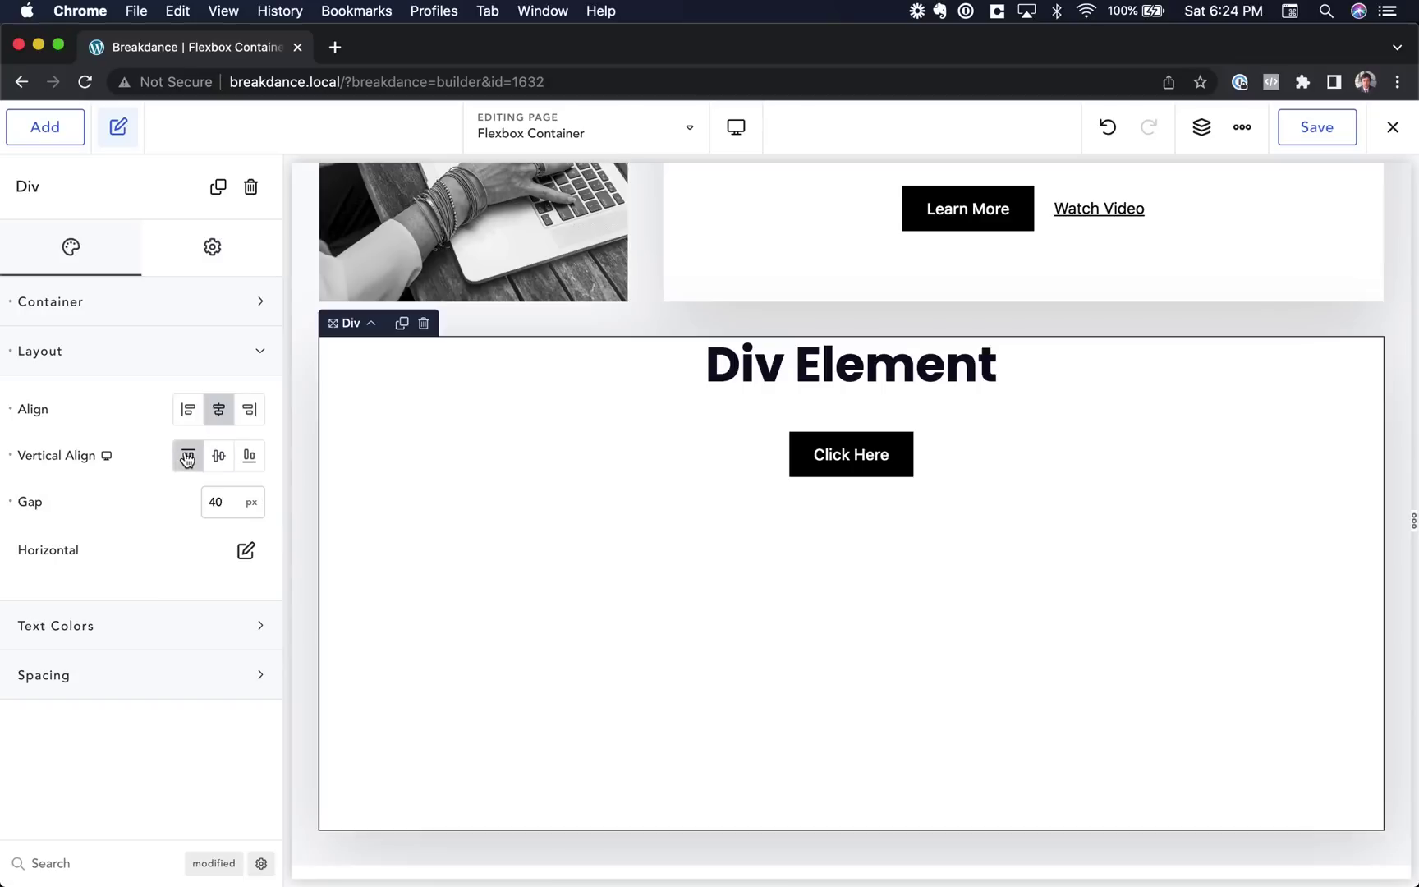
left_click(218, 457)
left_click(259, 462)
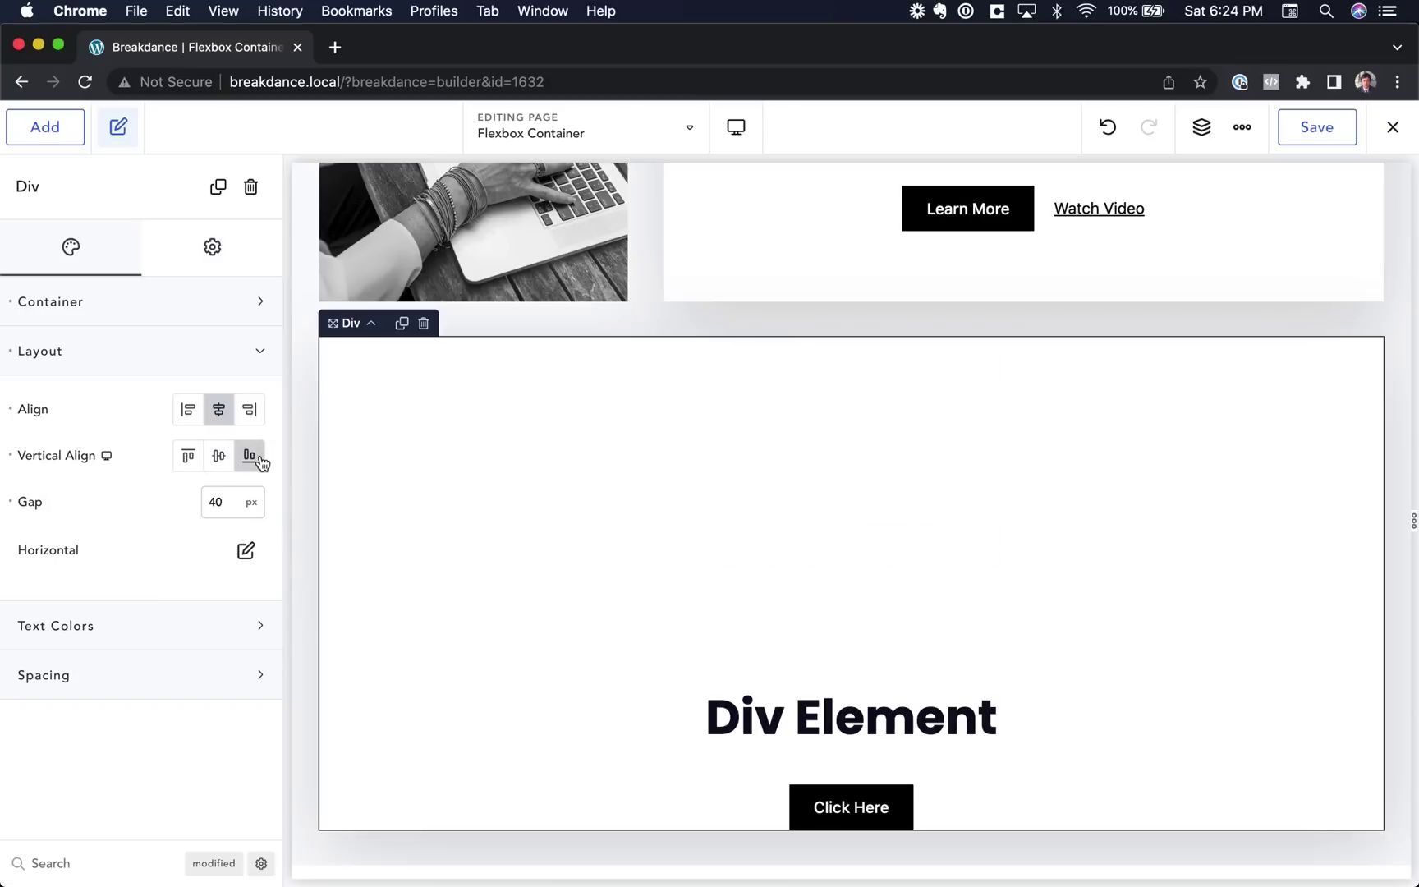
left_click(186, 419)
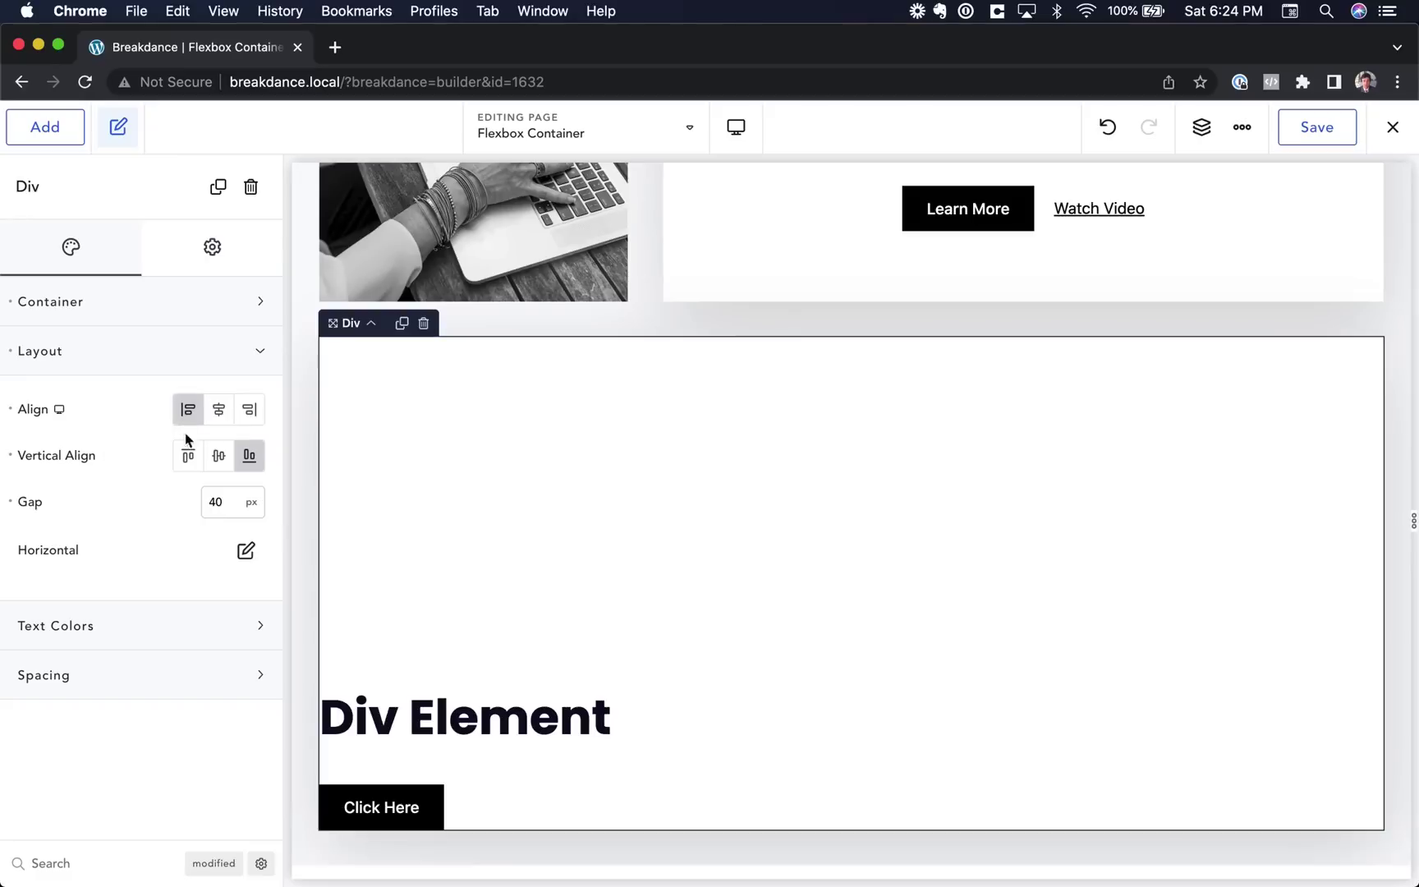
left_click(190, 460)
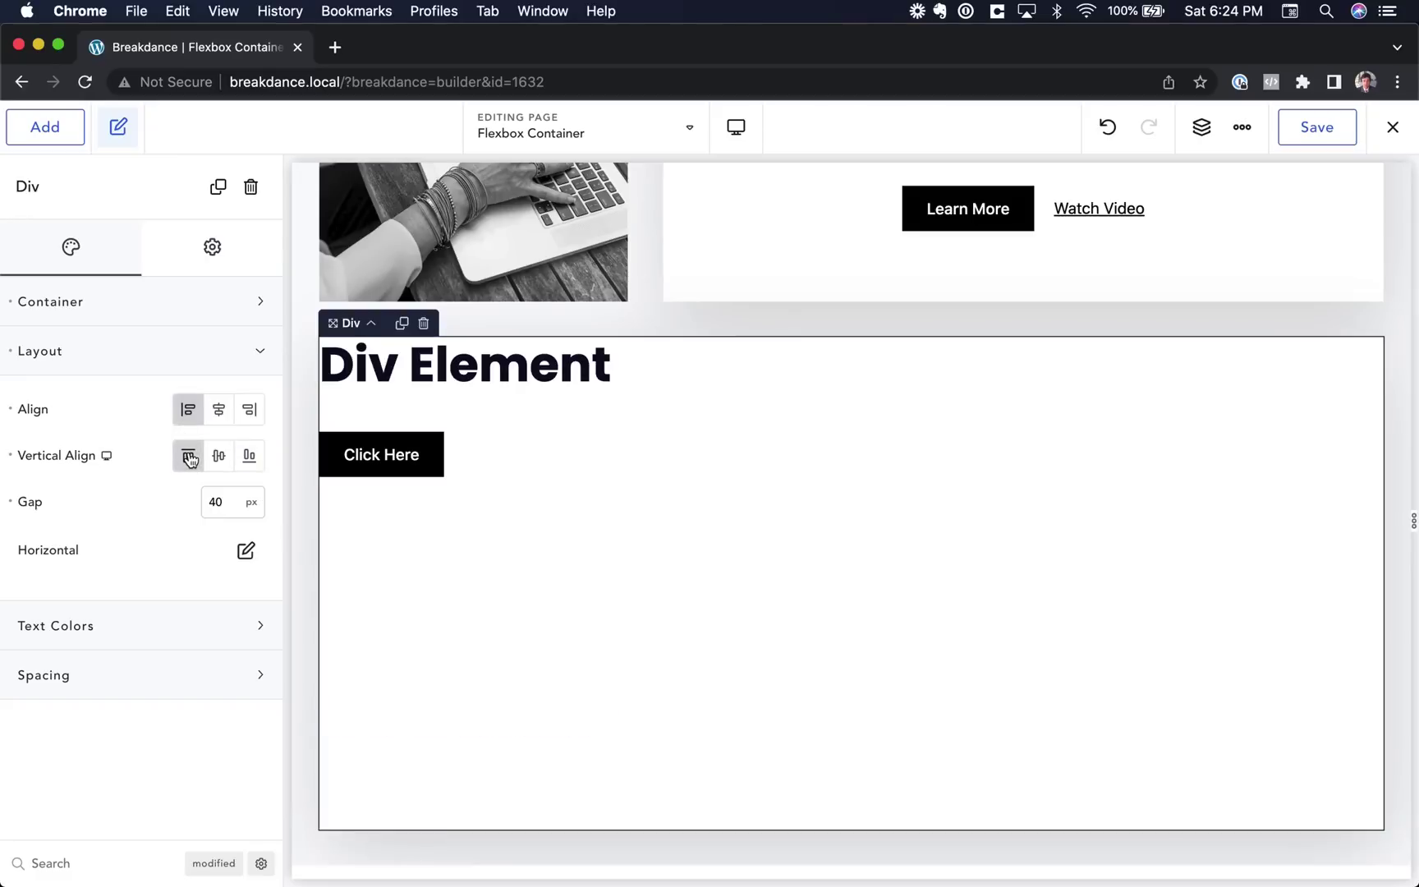
Cycle the alignment combinations again, finishing centred horizontally and vertically
left_click(219, 410)
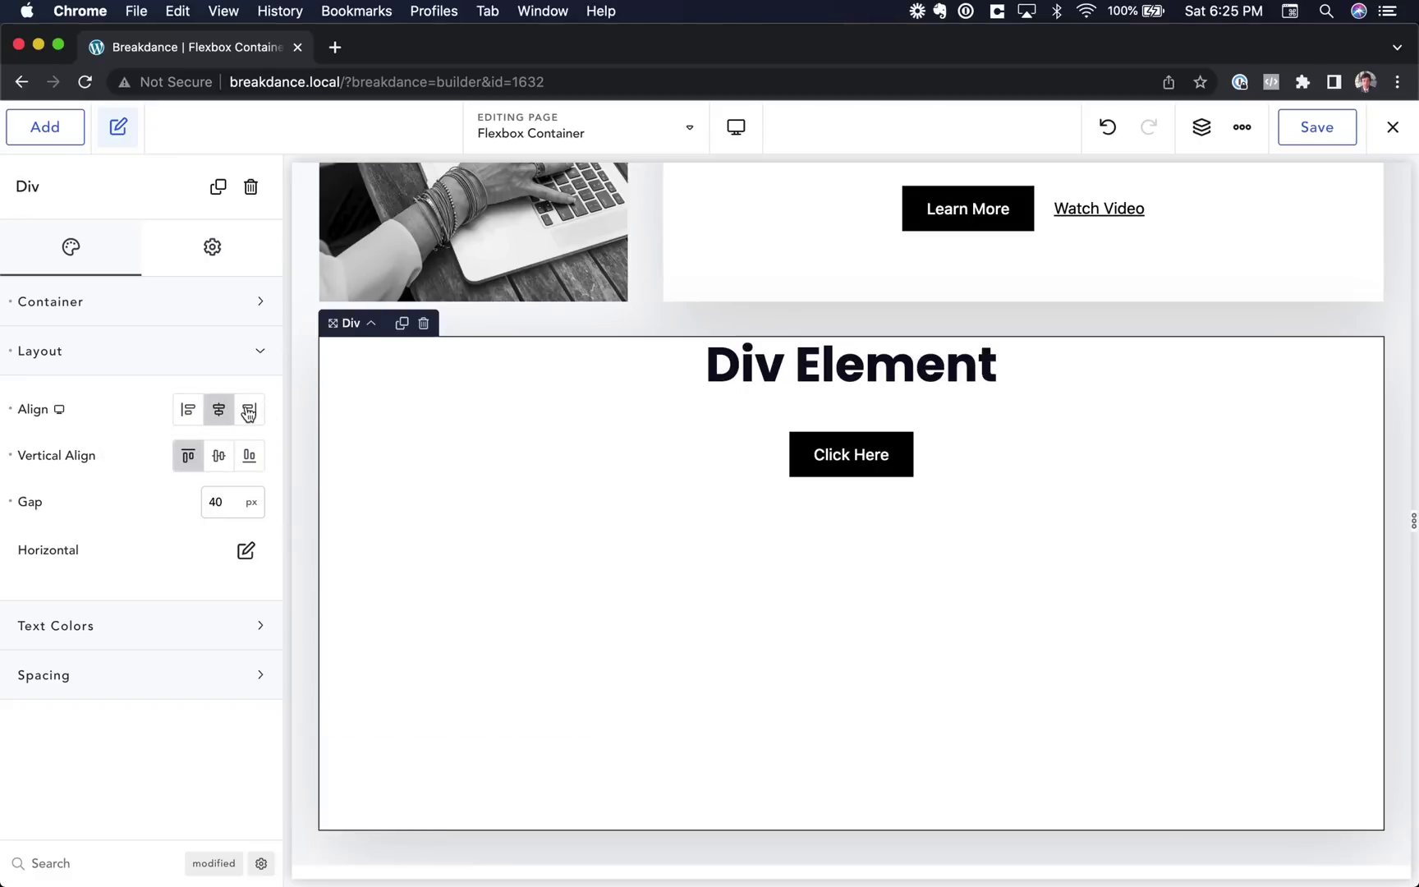
left_click(248, 413)
left_click(217, 460)
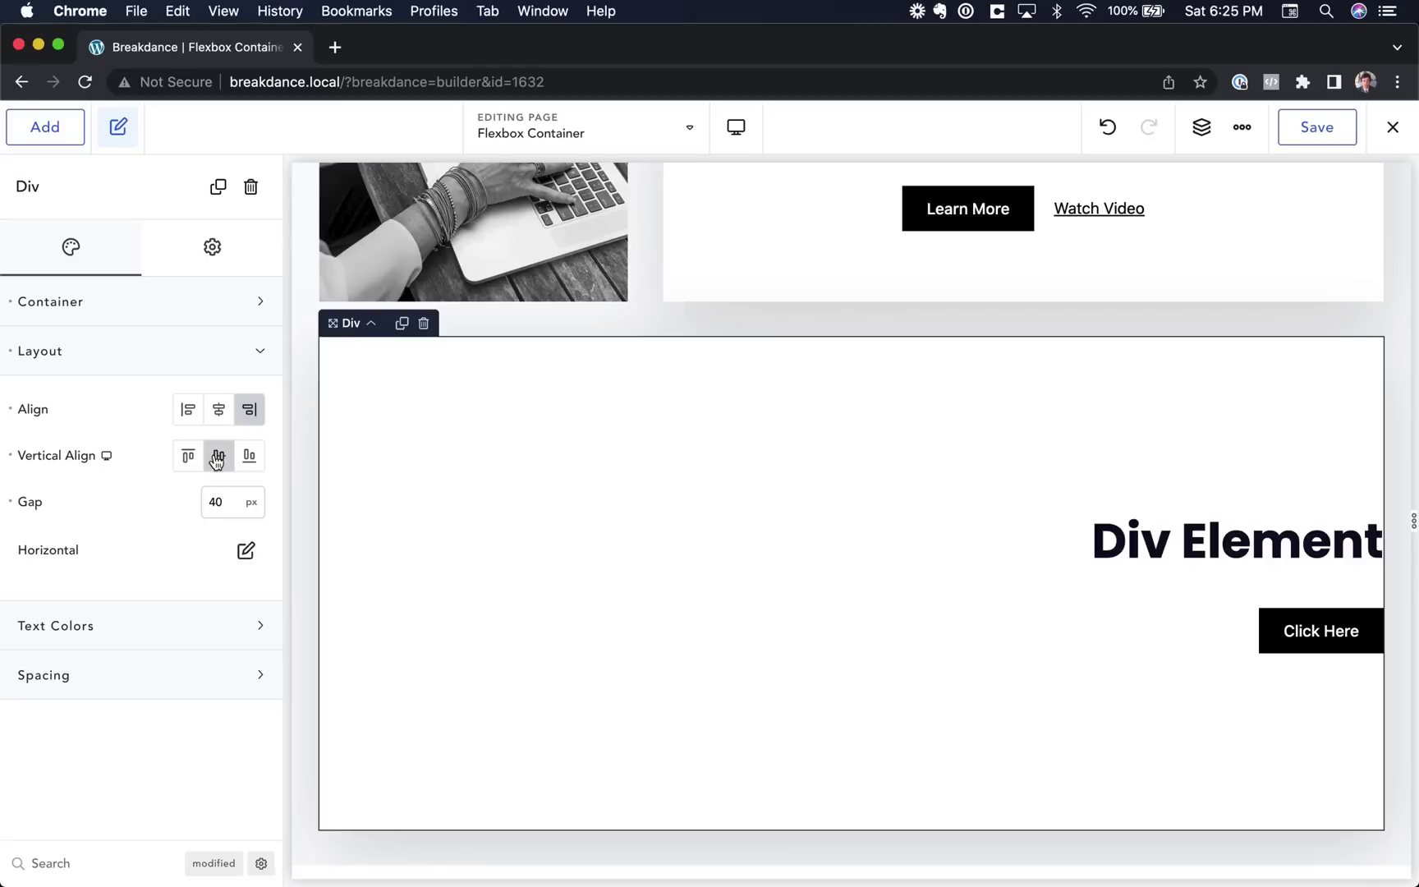
left_click(220, 411)
left_click(188, 411)
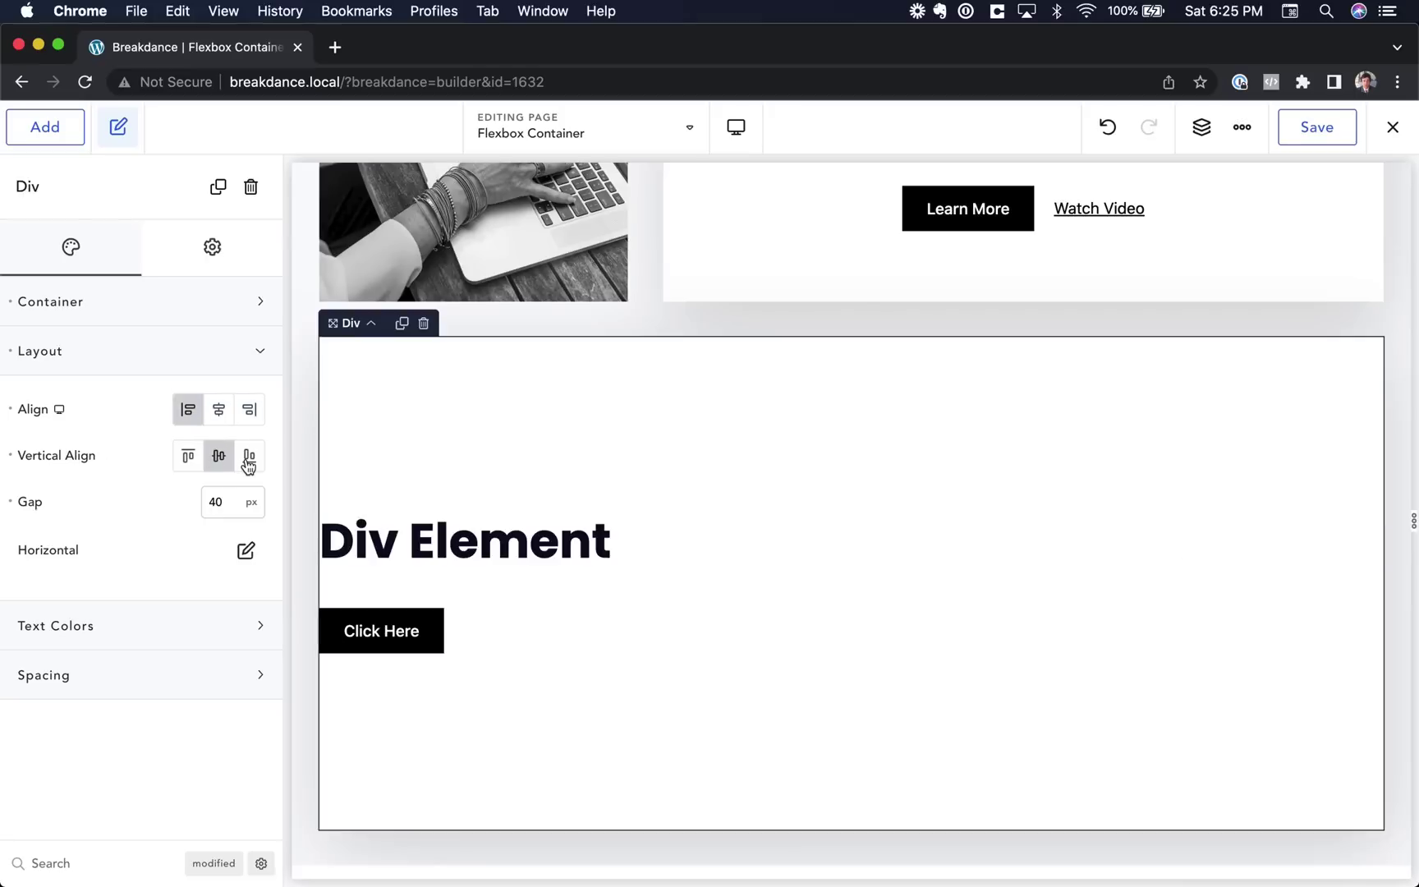
left_click(248, 460)
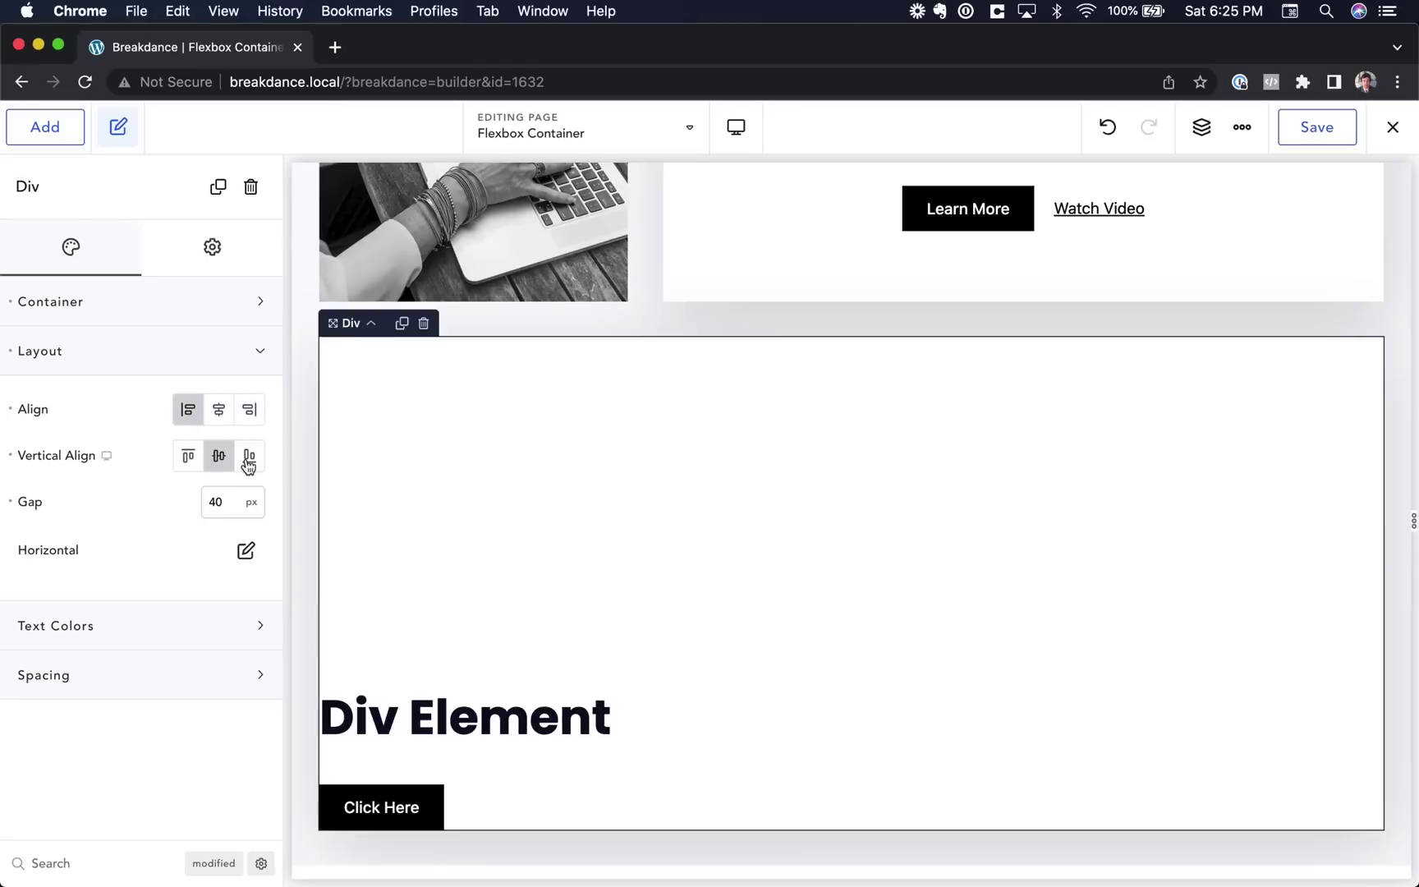
left_click(219, 411)
left_click(248, 409)
left_click(218, 409)
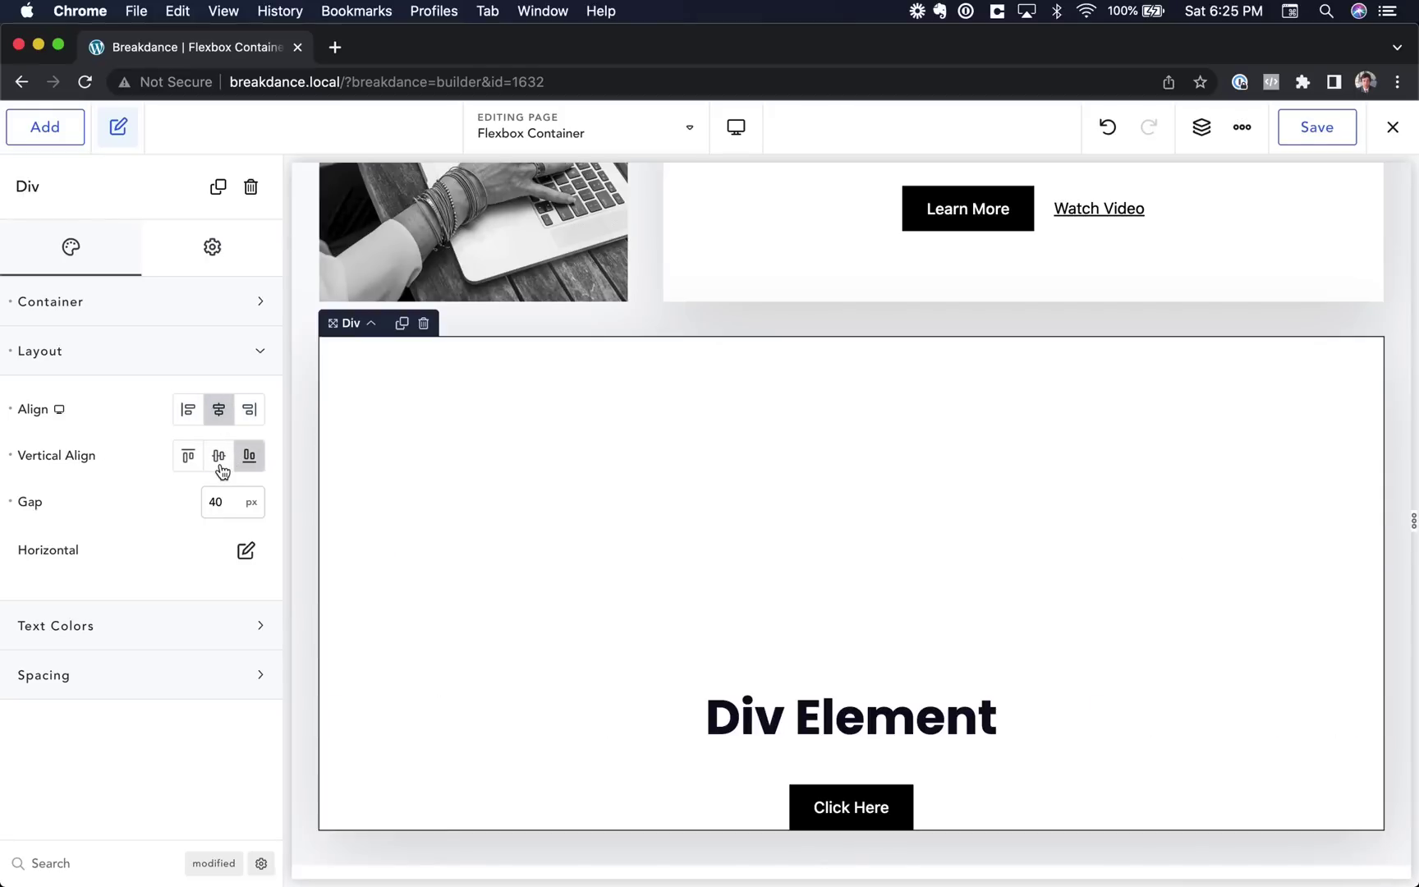
left_click(219, 458)
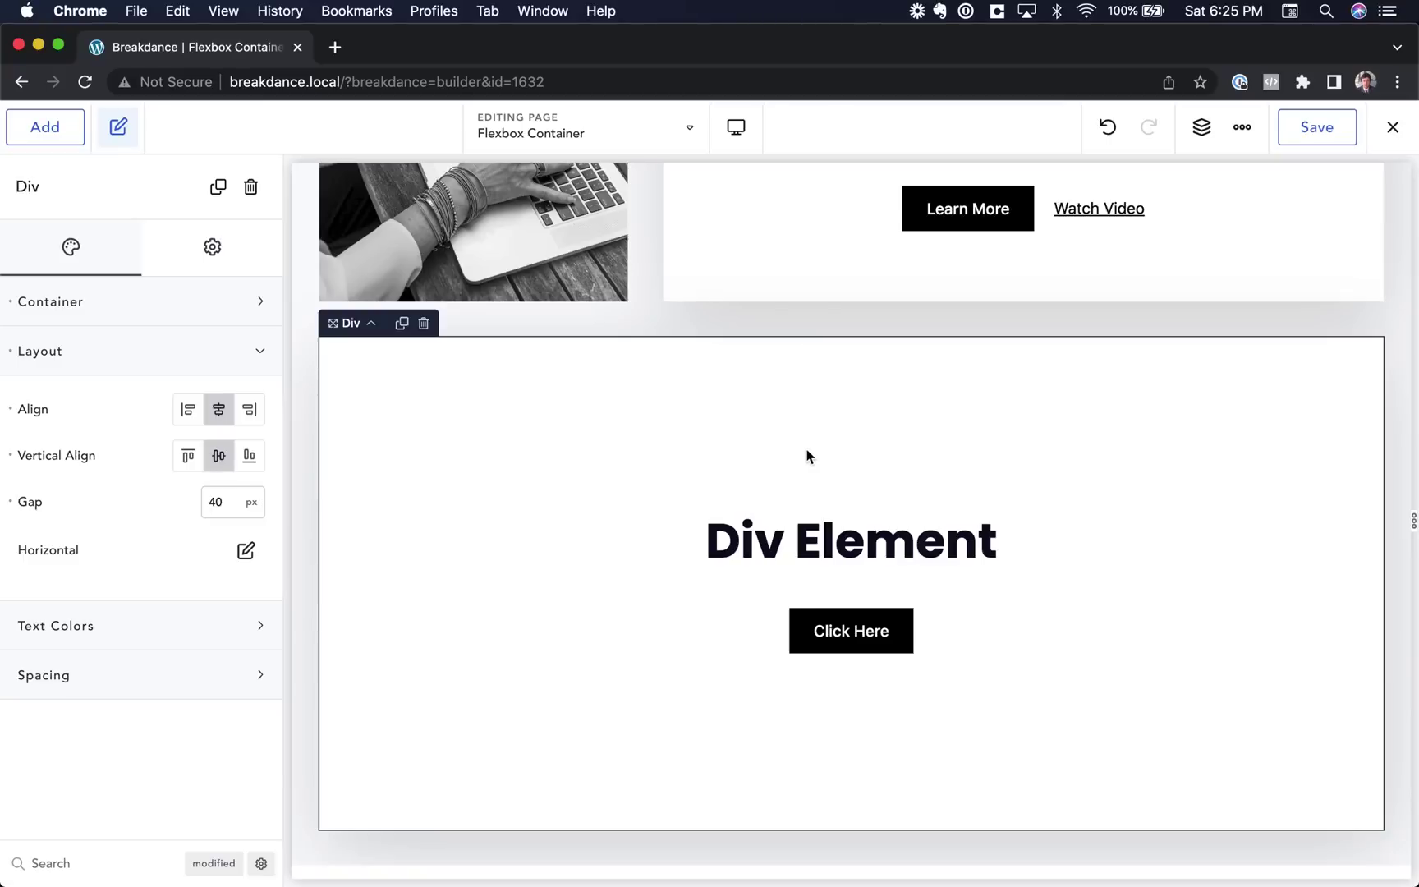
Change the Div's gap, trying 0 and 100 px before settling on 40 px
double_click(216, 500)
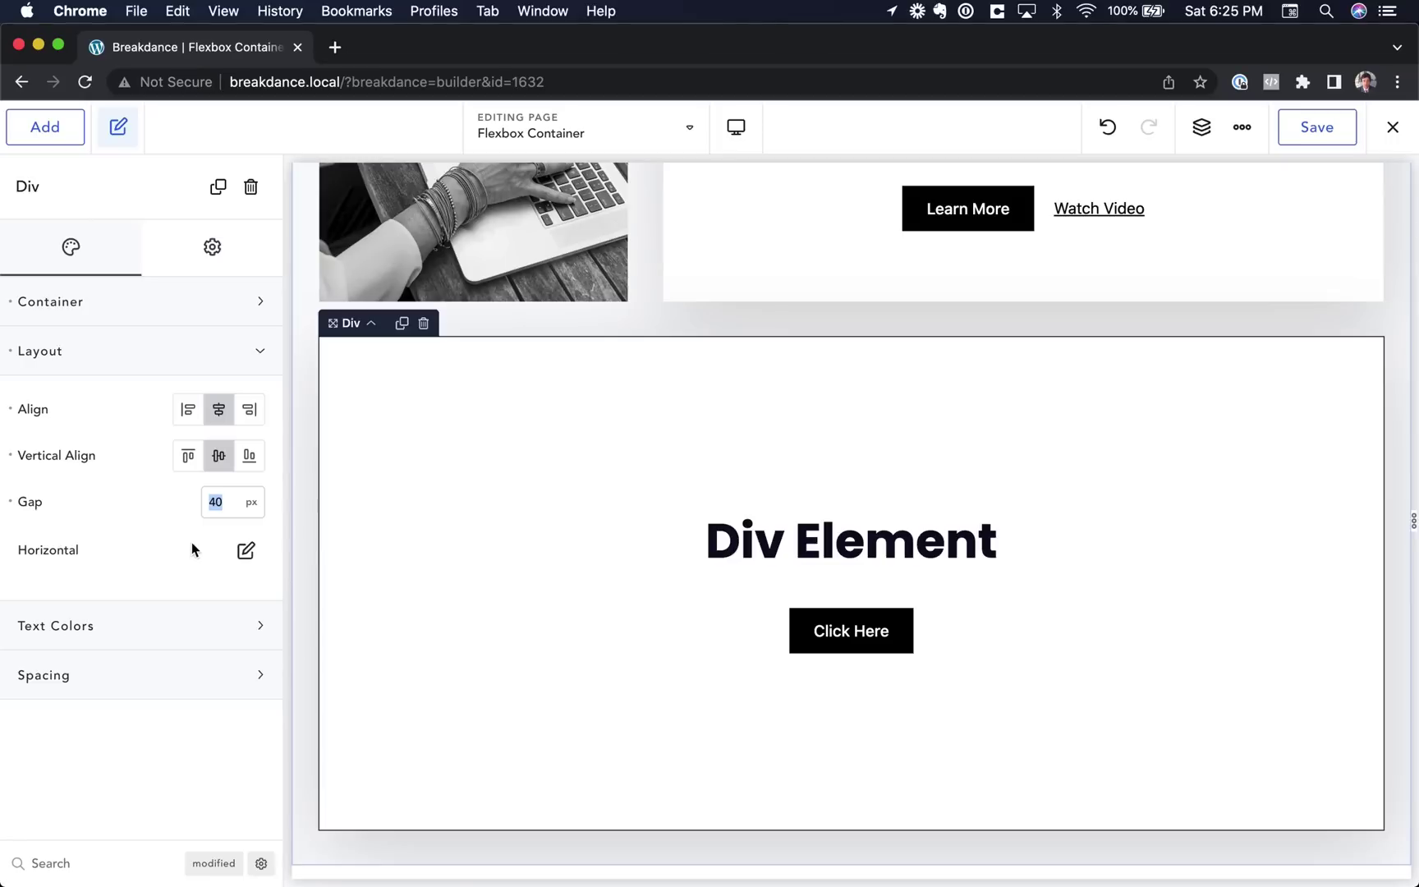
type("0")
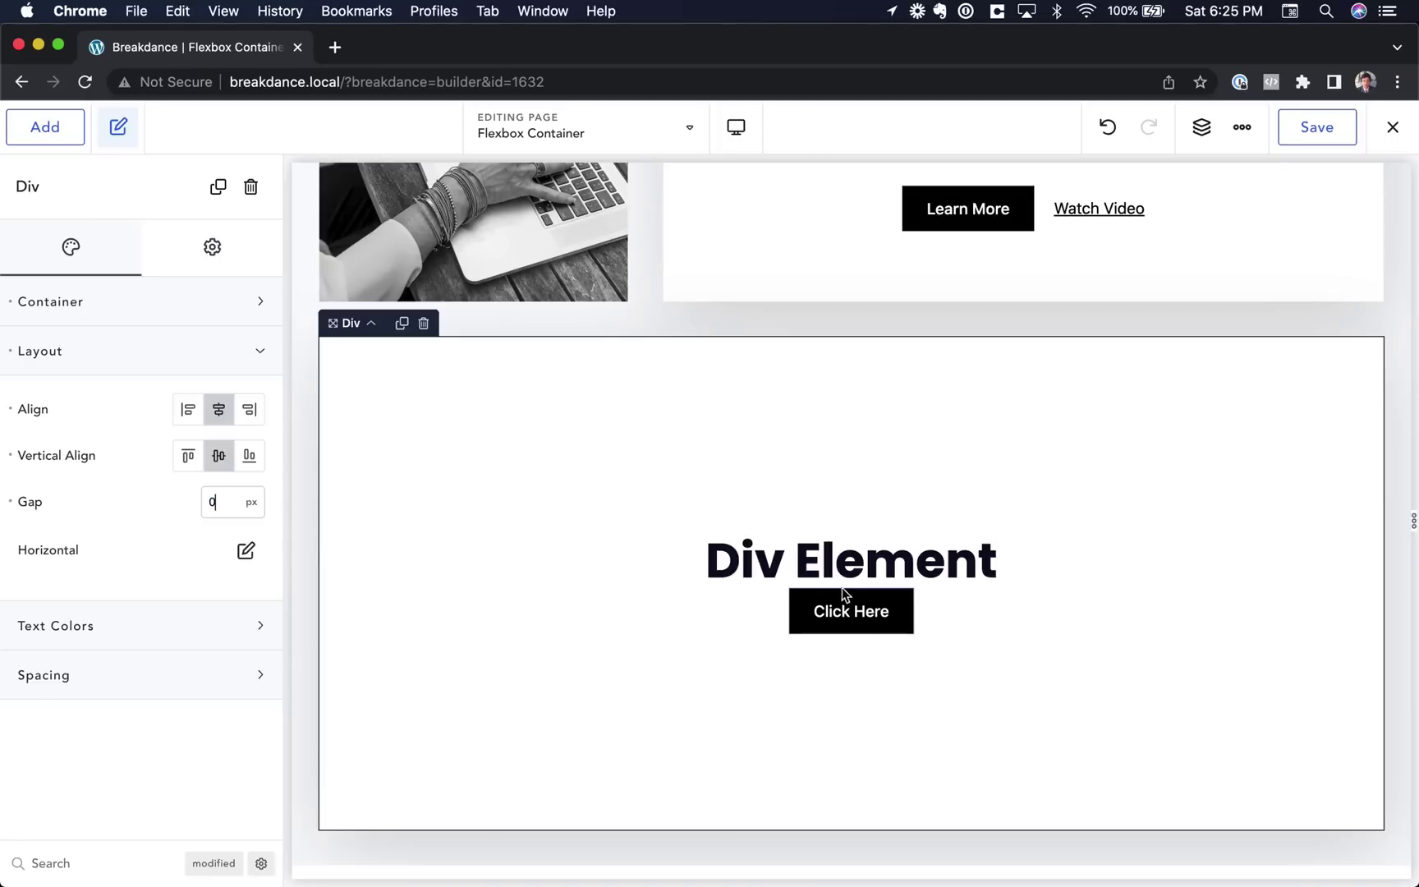
double_click(210, 507)
type("100")
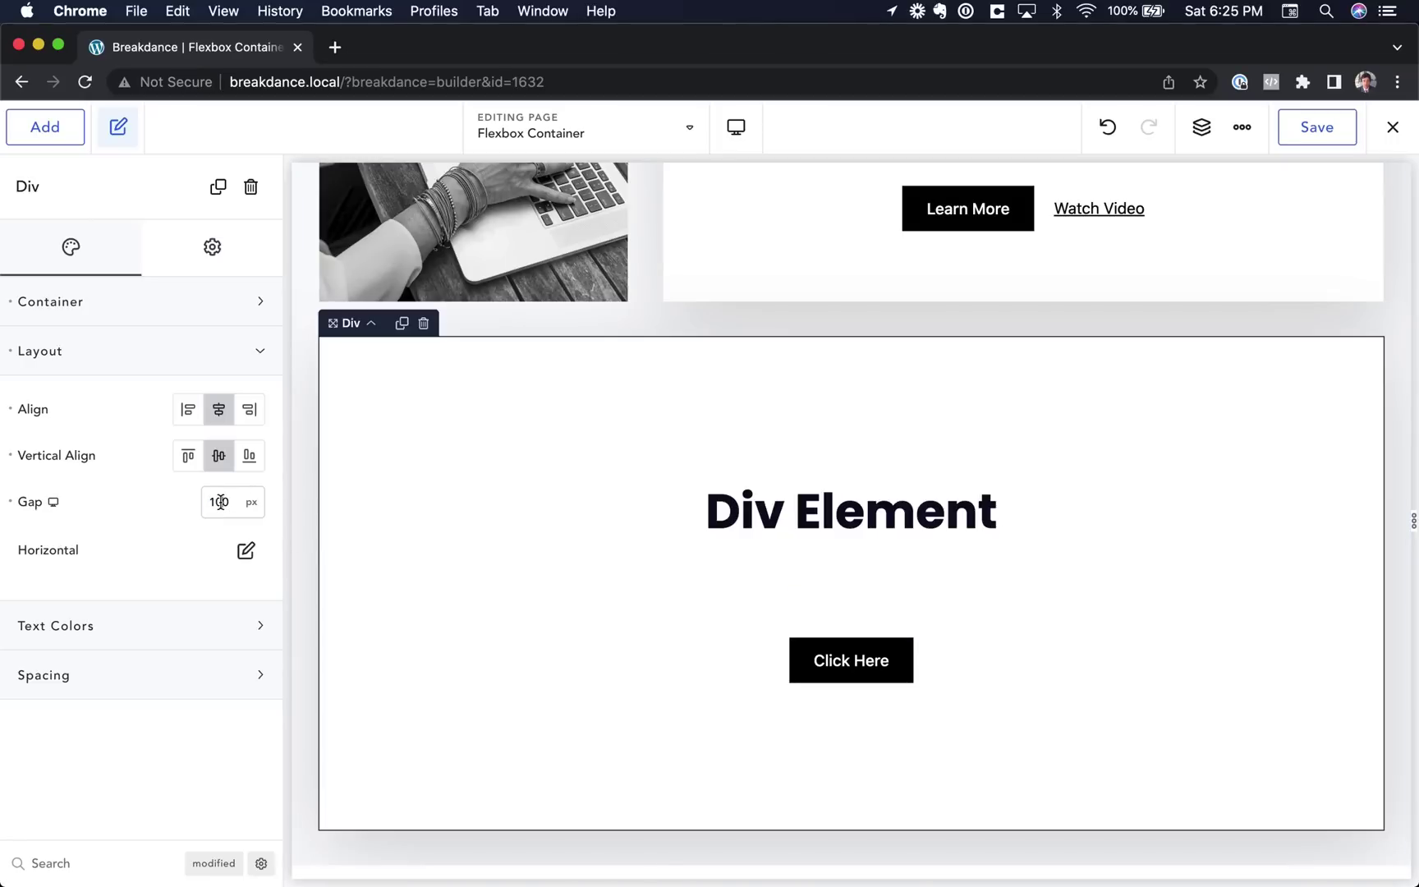
double_click(215, 502)
type("40")
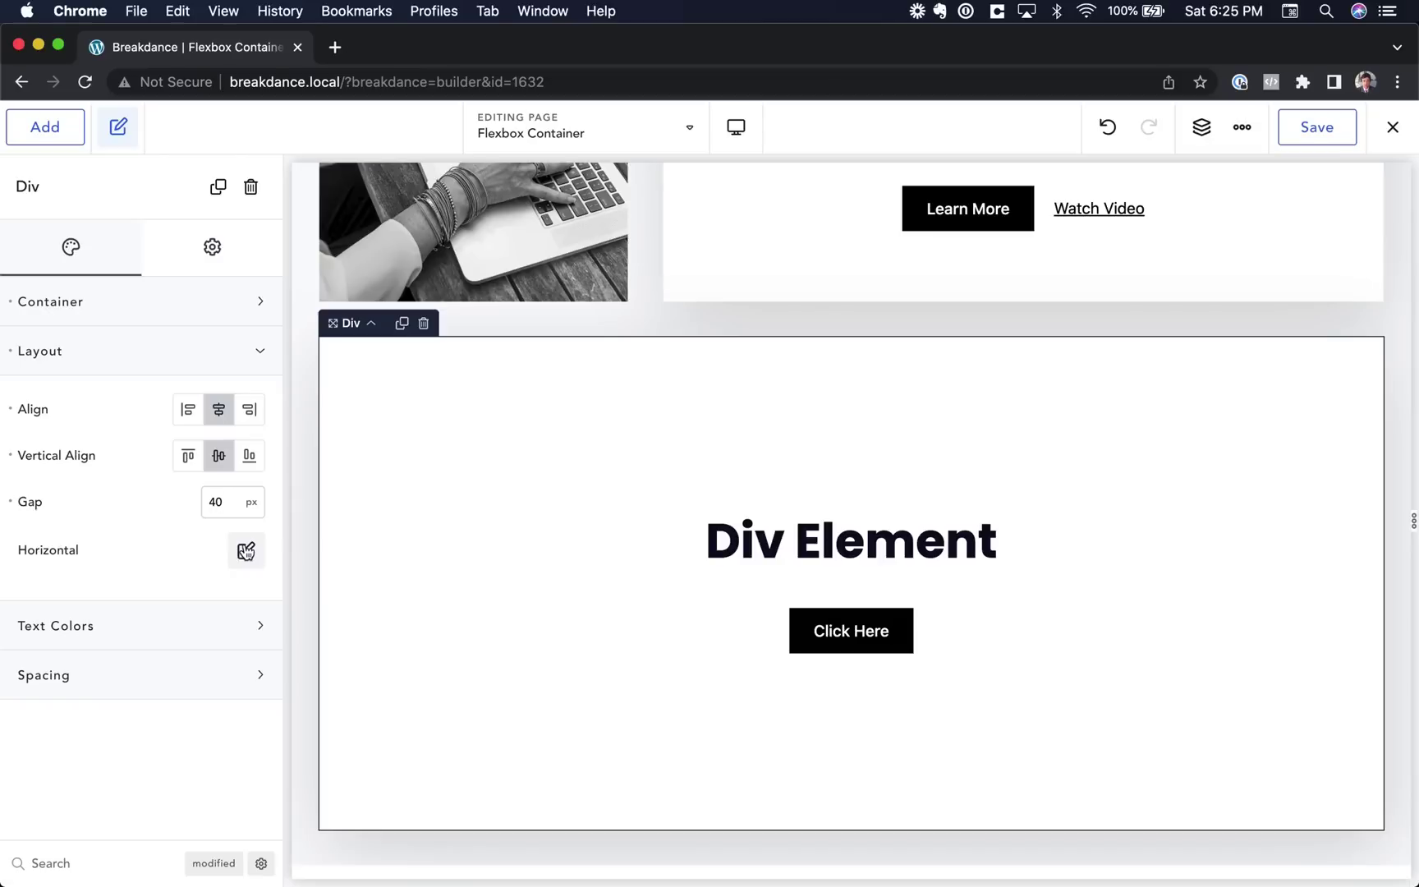
In the Horizontal layout popup, try Align Left, Center and Right
left_click(246, 551)
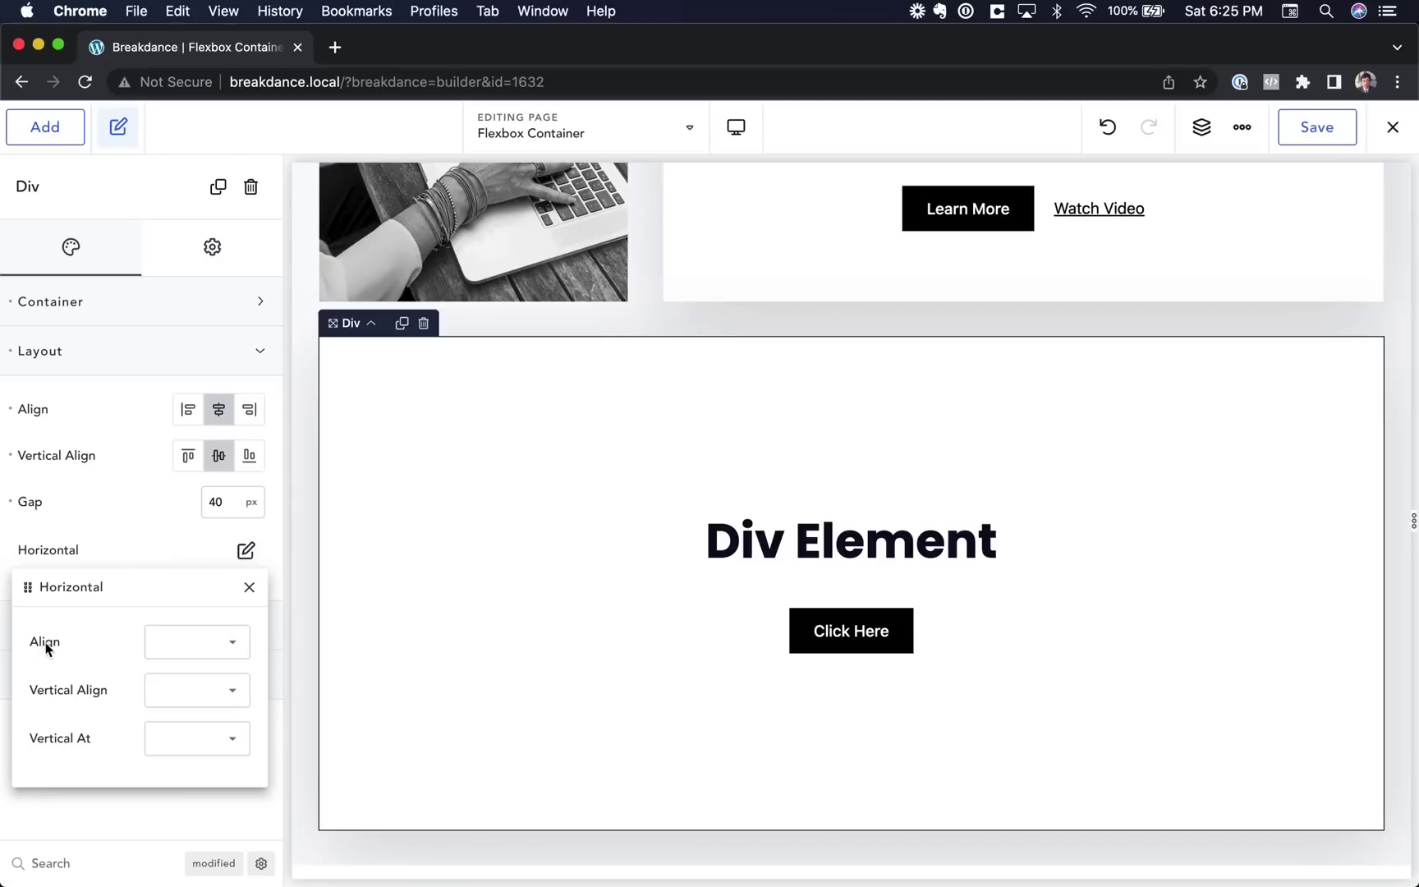
left_click(191, 643)
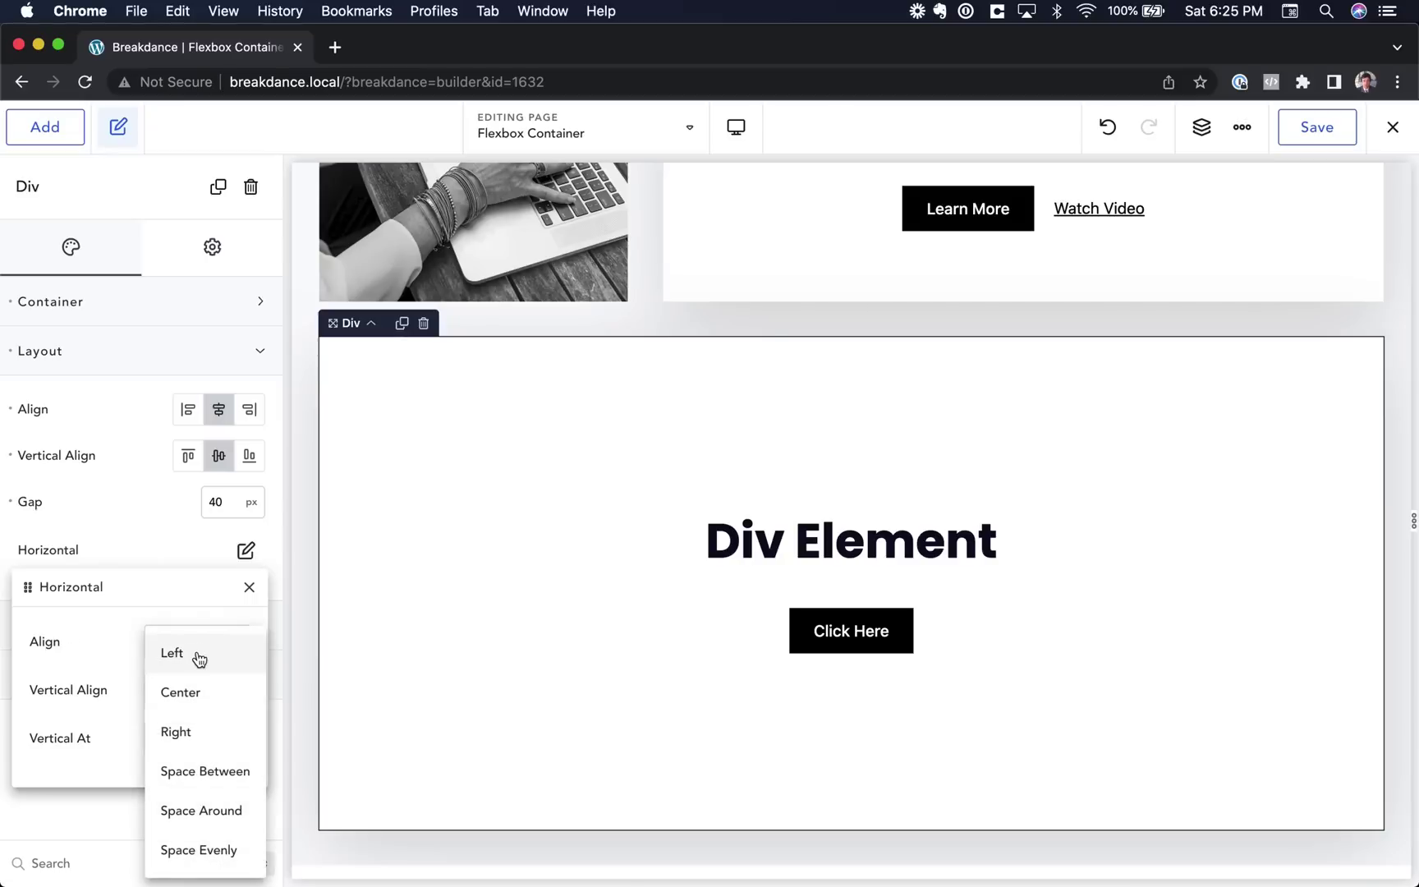
left_click(200, 653)
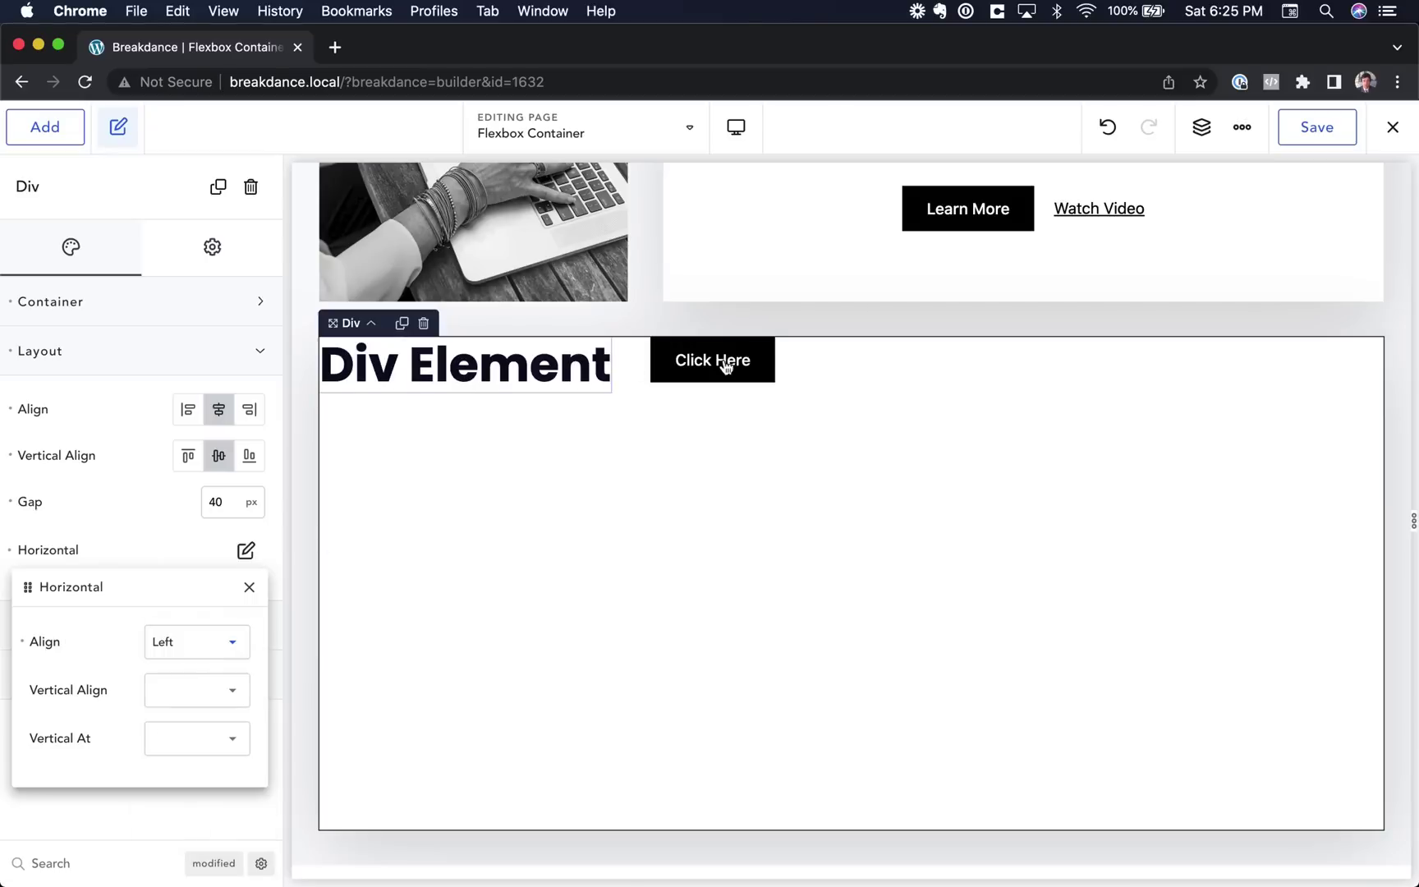
left_click(197, 653)
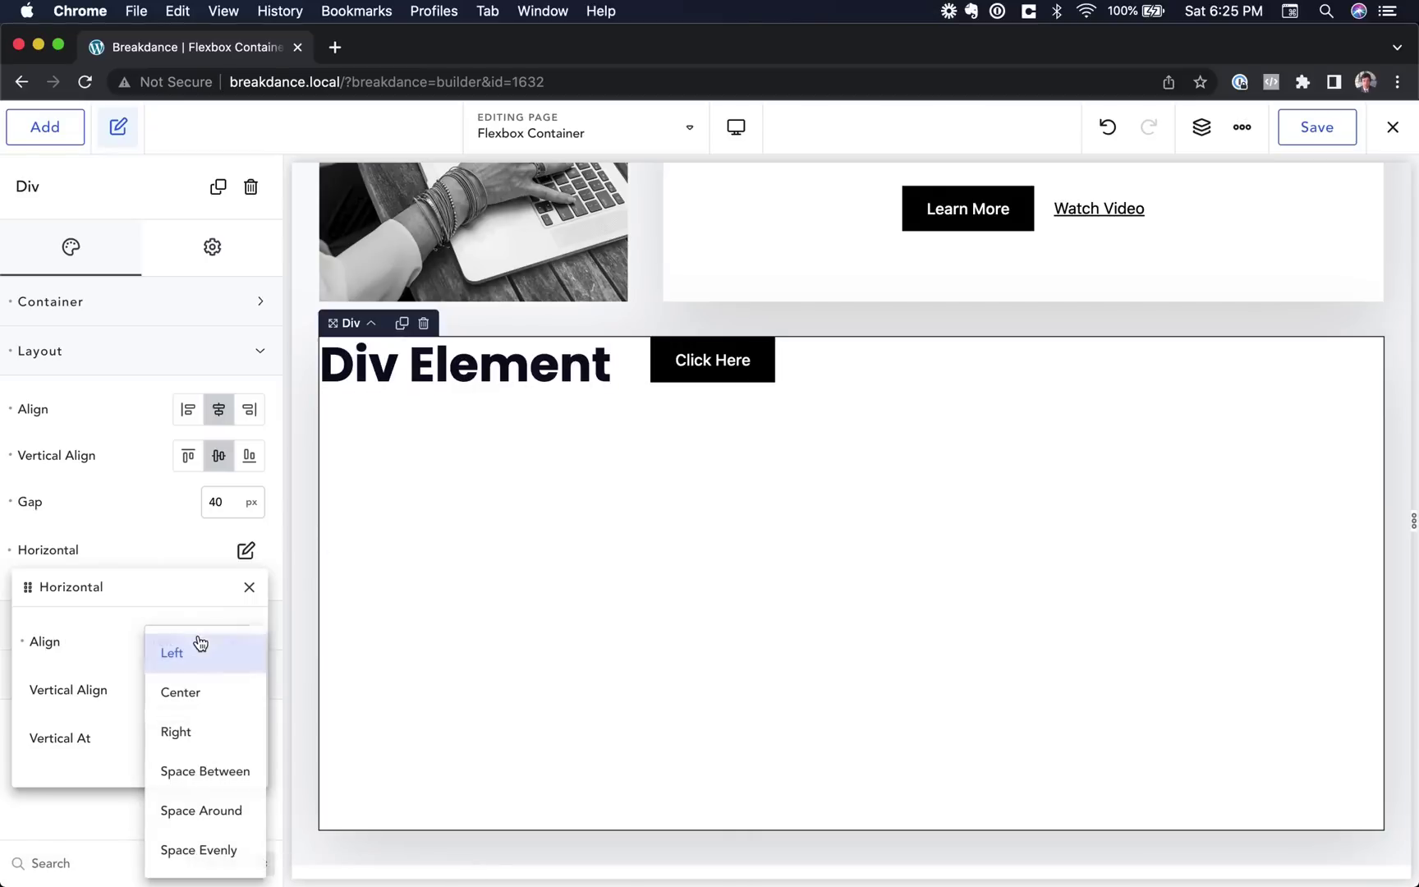
left_click(199, 692)
left_click(195, 650)
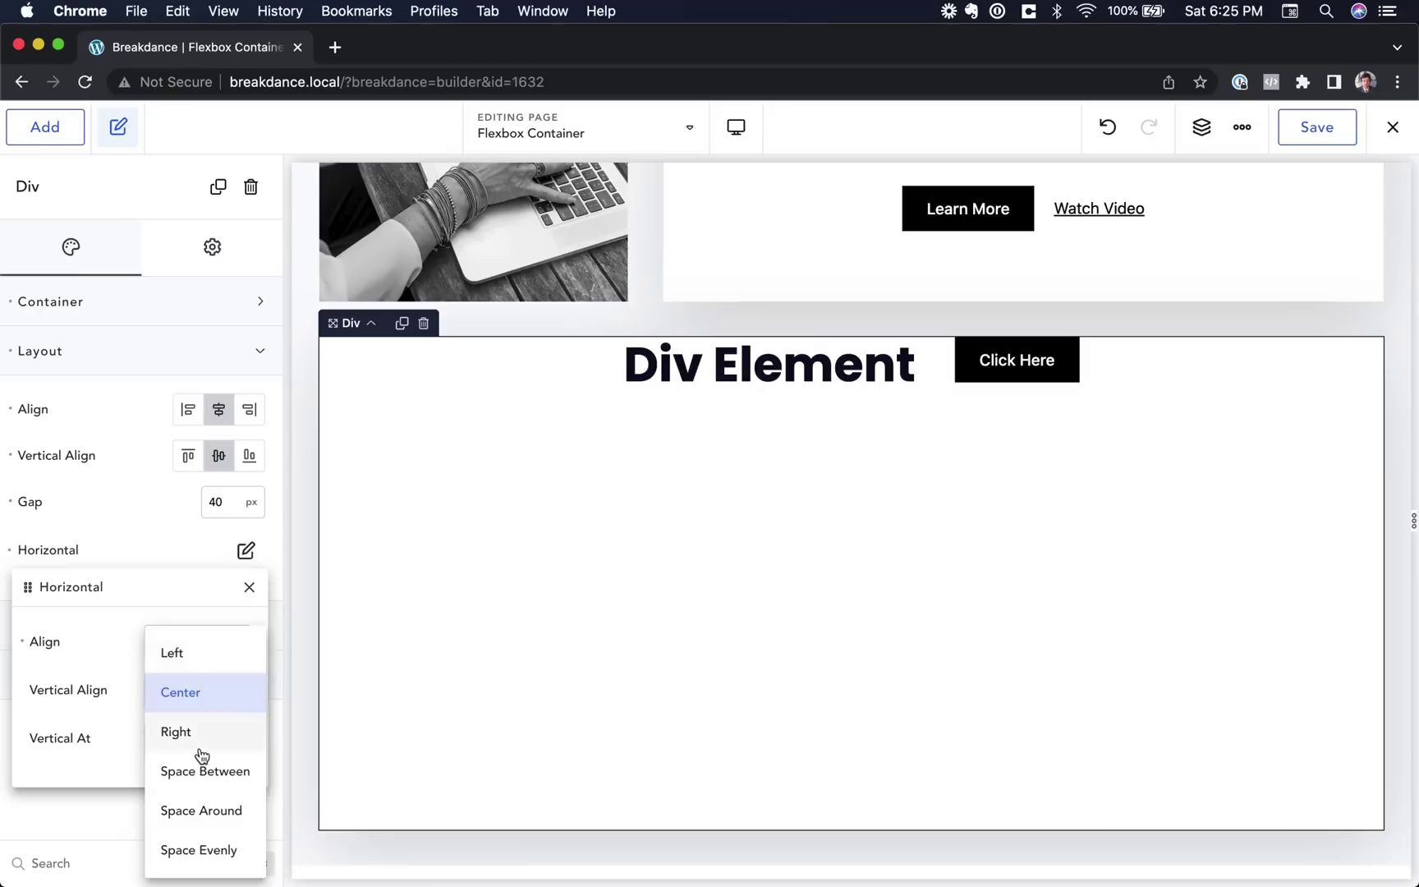
left_click(188, 731)
Try Align Space Between, Space Around and Space Evenly, then settle on Center
left_click(194, 653)
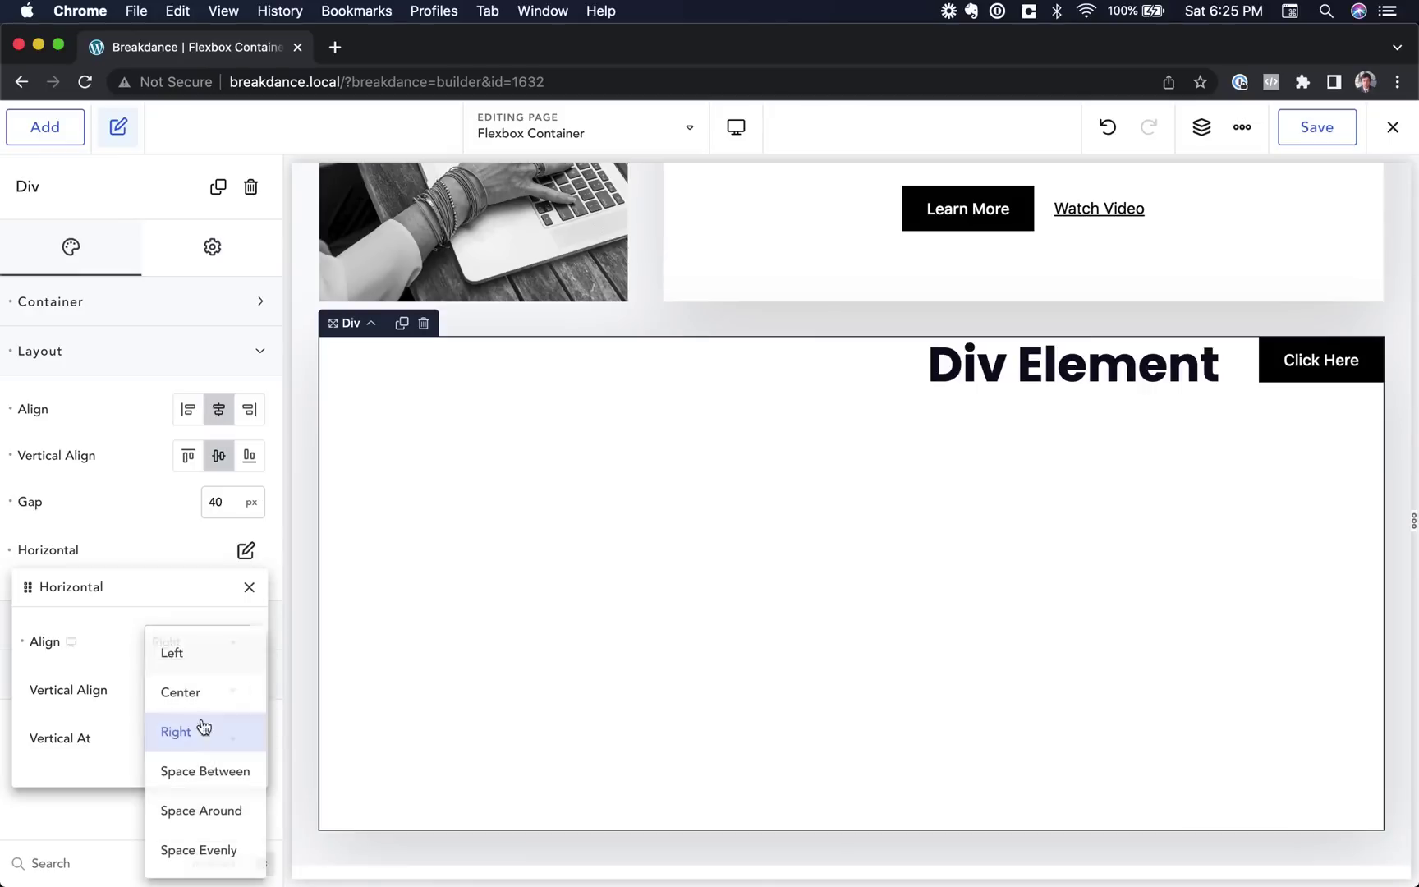
left_click(207, 772)
left_click(196, 653)
left_click(207, 812)
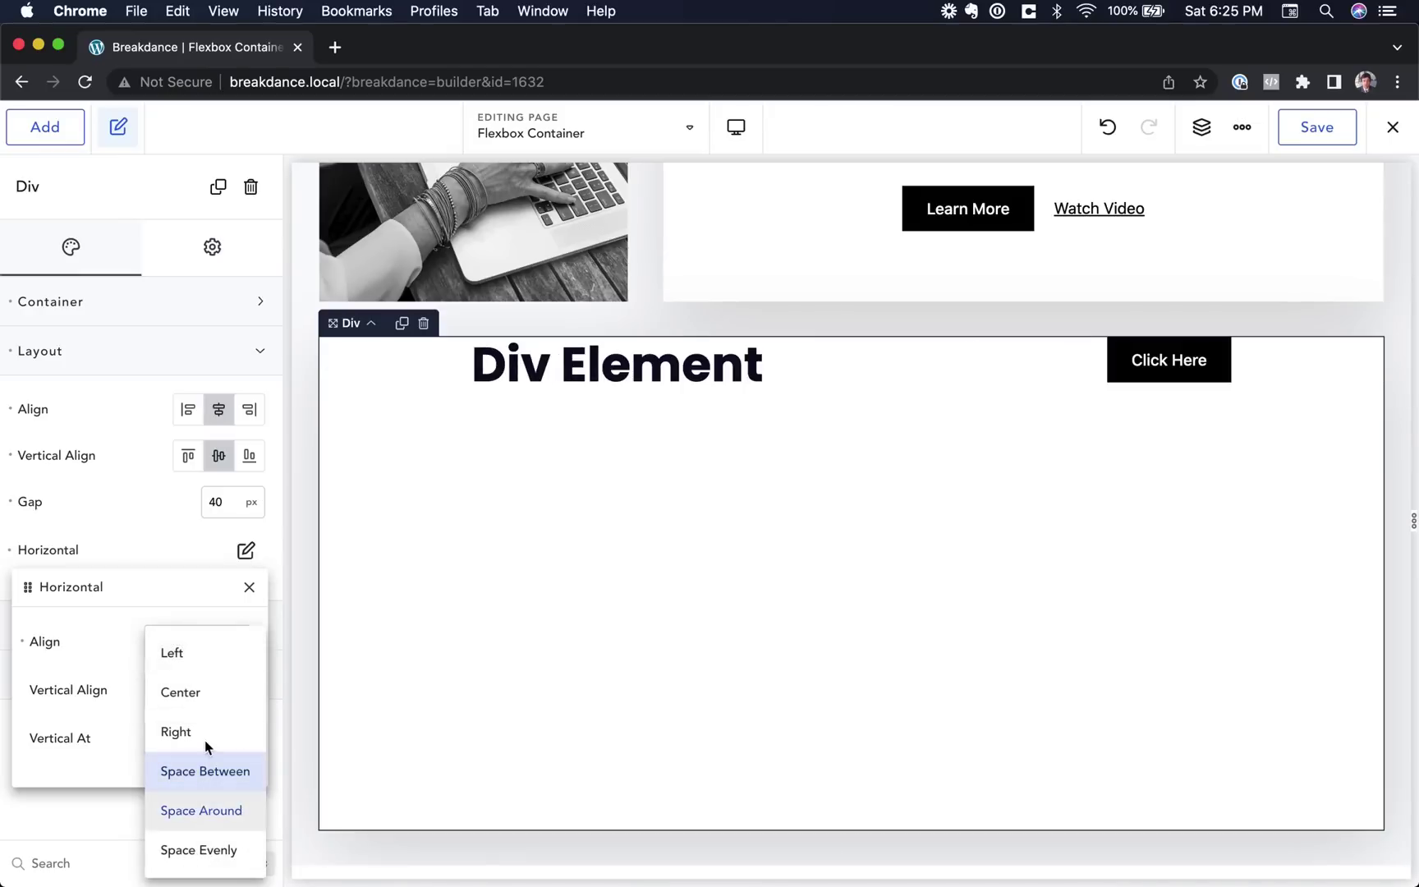
left_click(207, 661)
left_click(209, 851)
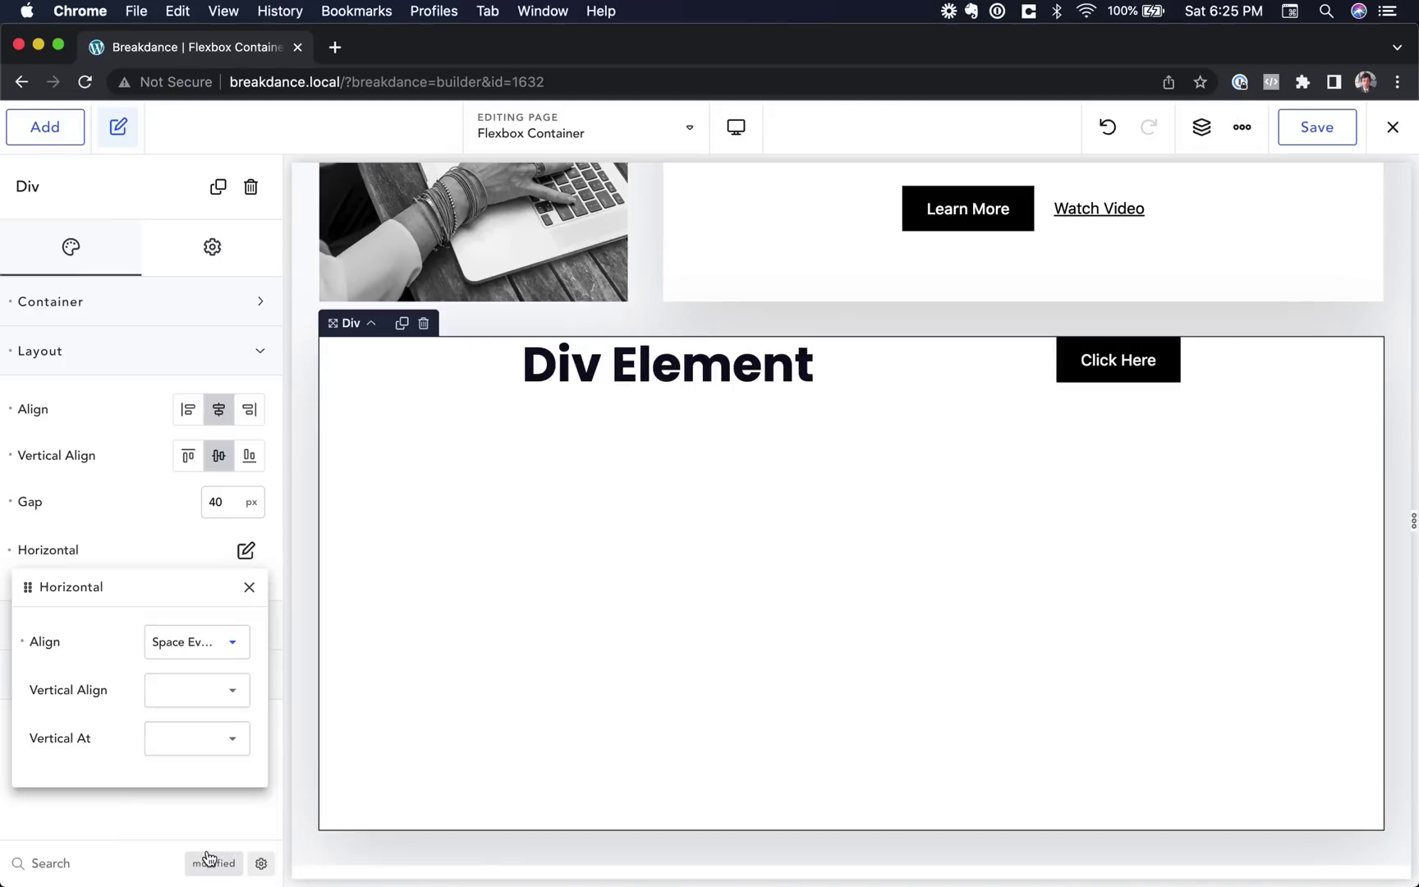
left_click(179, 649)
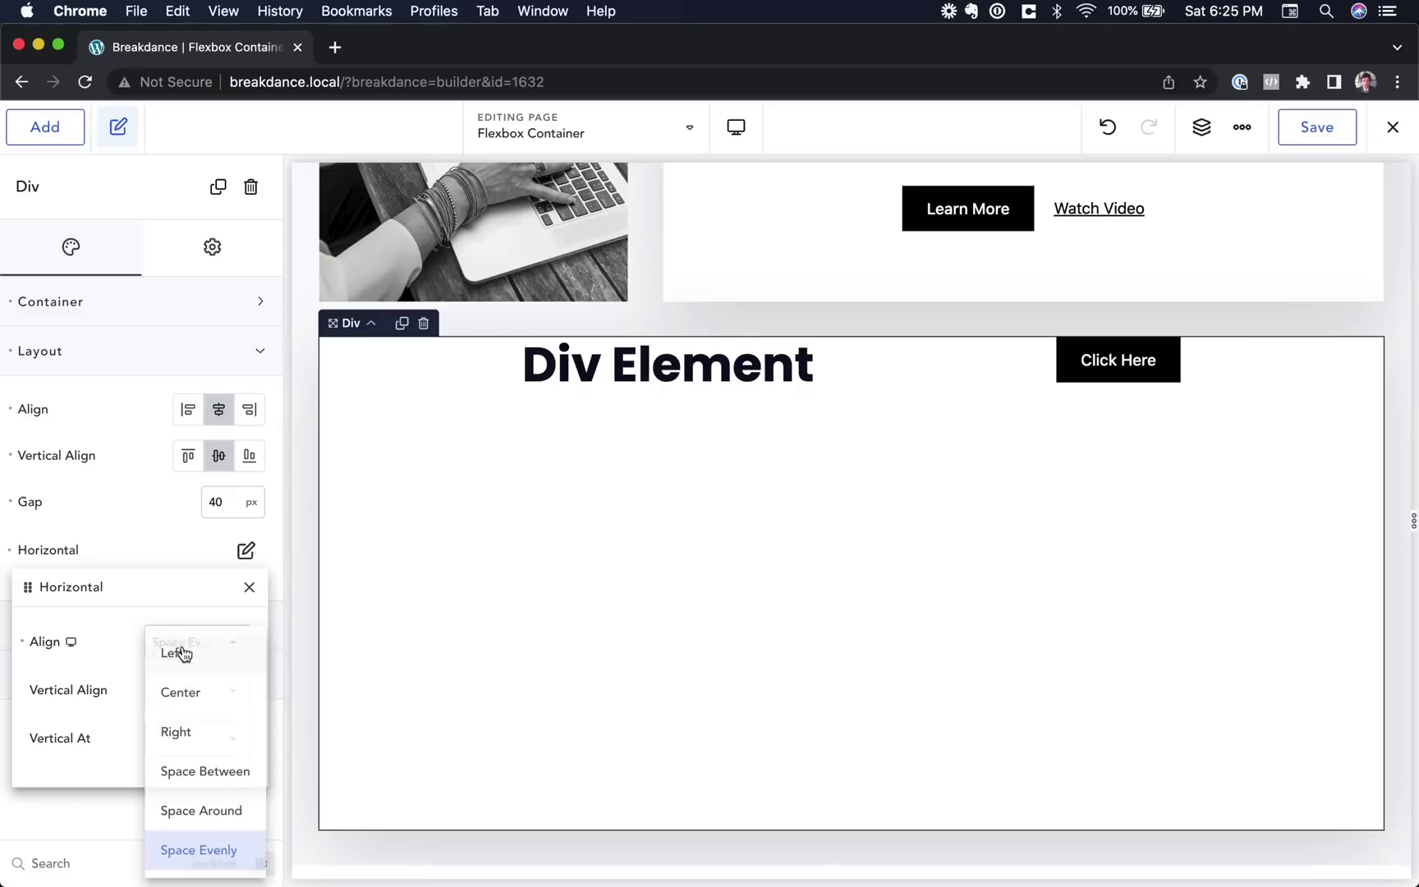
left_click(213, 699)
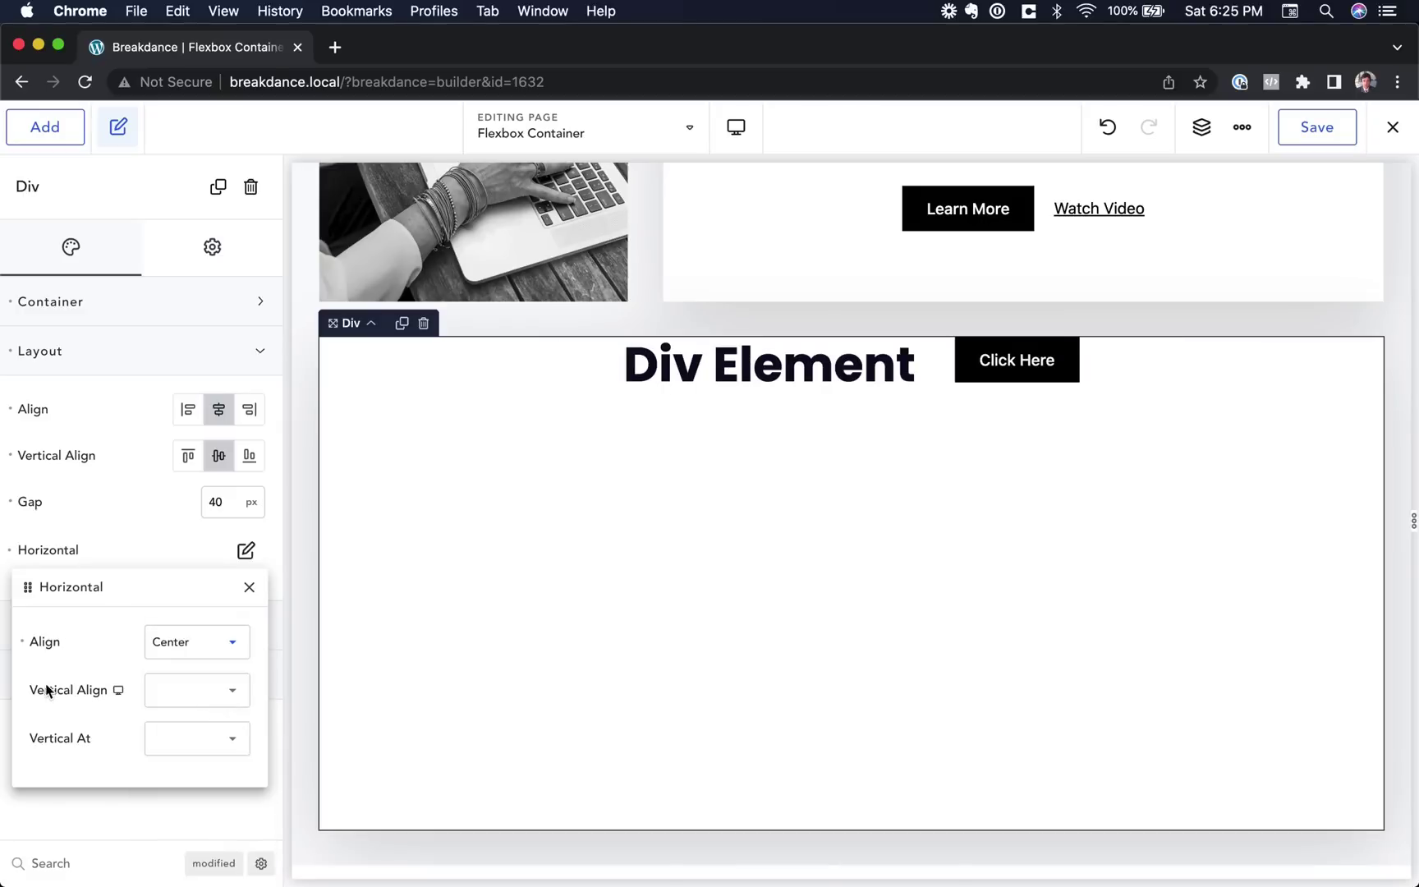
Try Vertical Align Top, Middle and Bottom, then set it to Middle
left_click(206, 695)
left_click(207, 703)
left_click(202, 687)
left_click(203, 727)
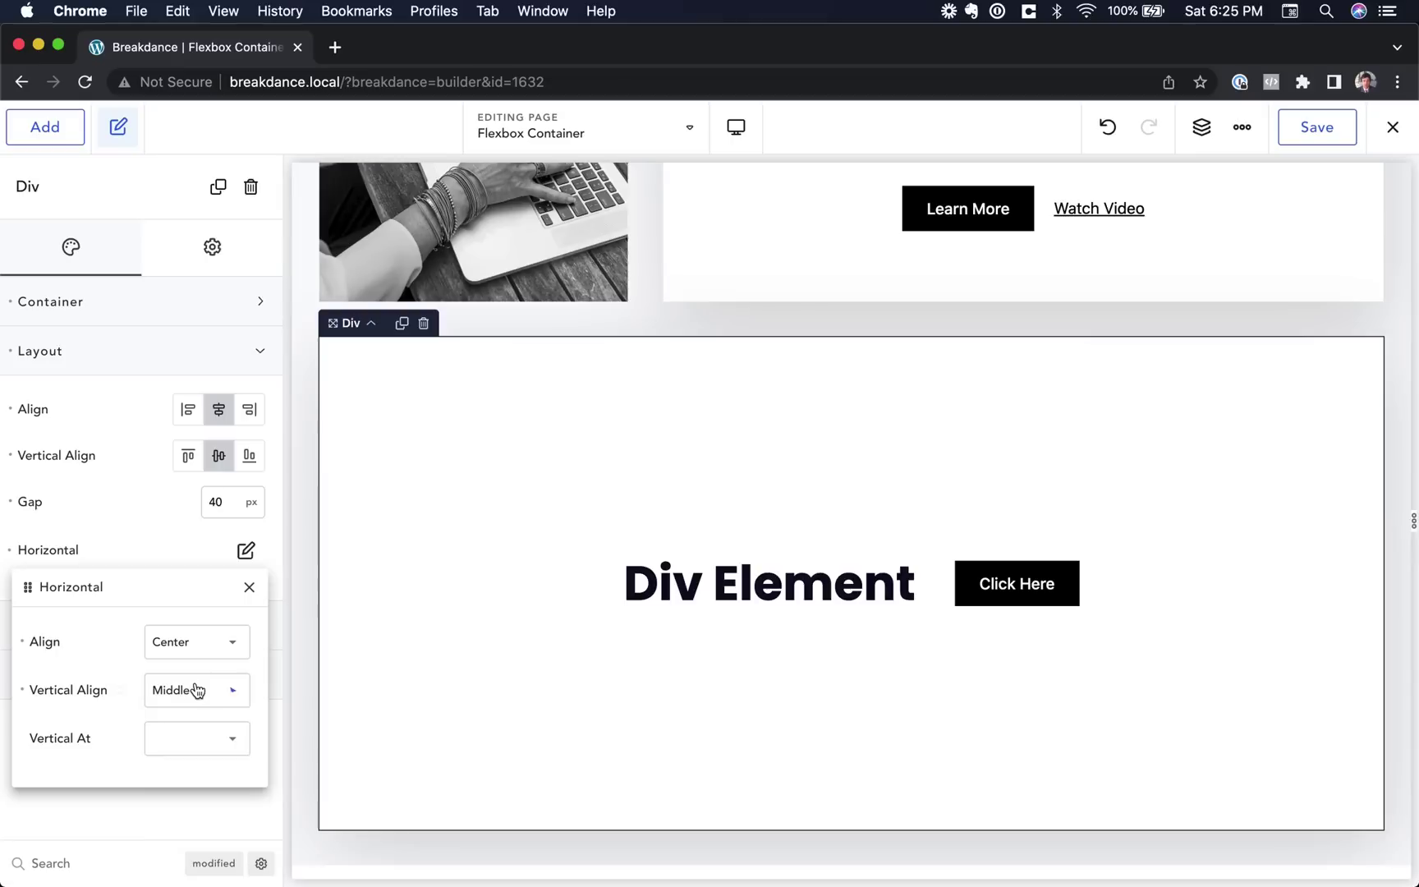
left_click(196, 689)
left_click(190, 780)
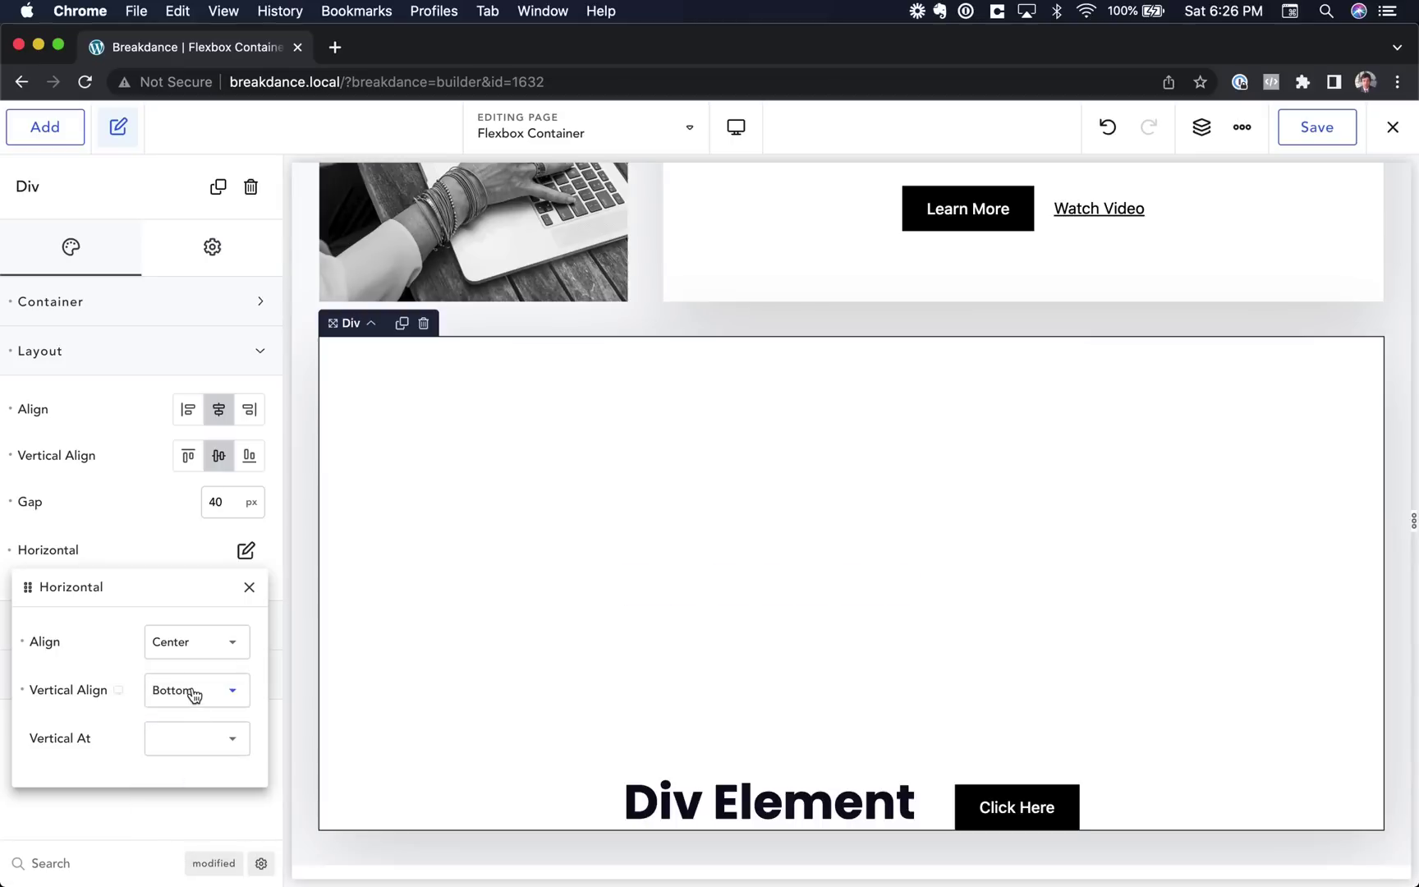
left_click(189, 691)
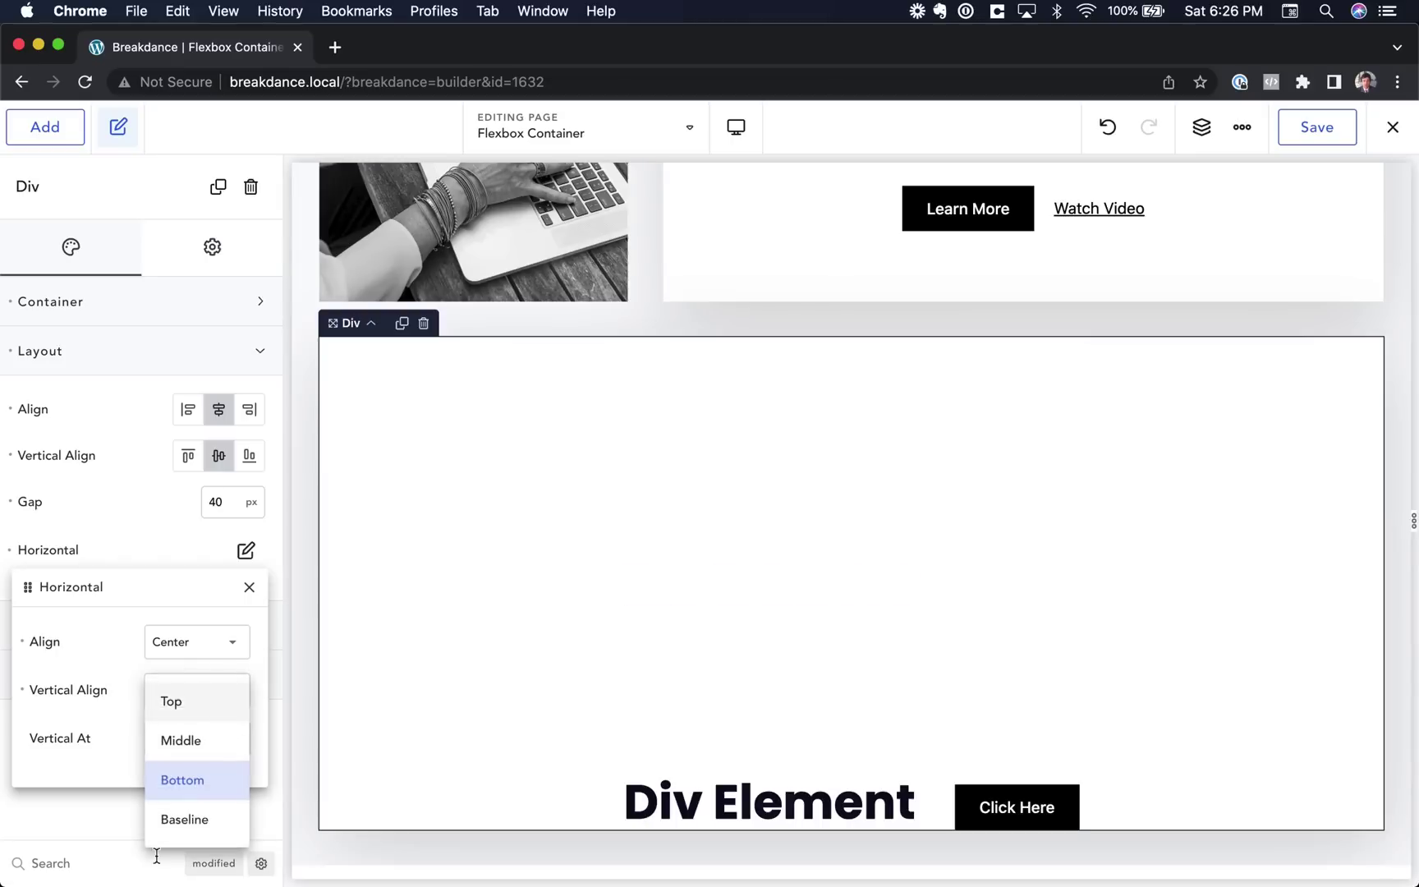
left_click(179, 754)
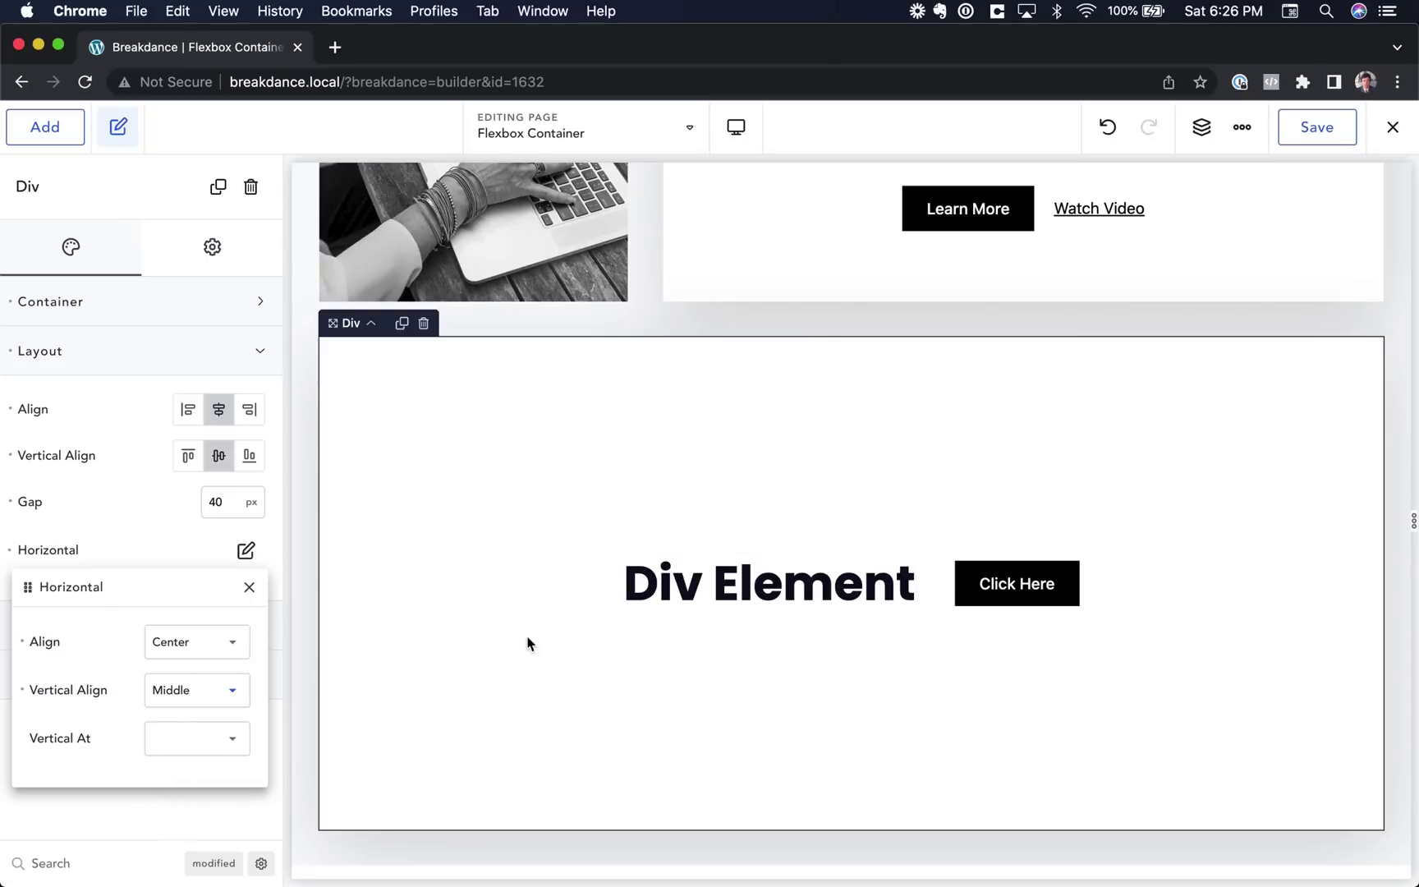
Preview the page at Tablet Landscape, Phone Landscape, then Phone Portrait widths
left_click(736, 126)
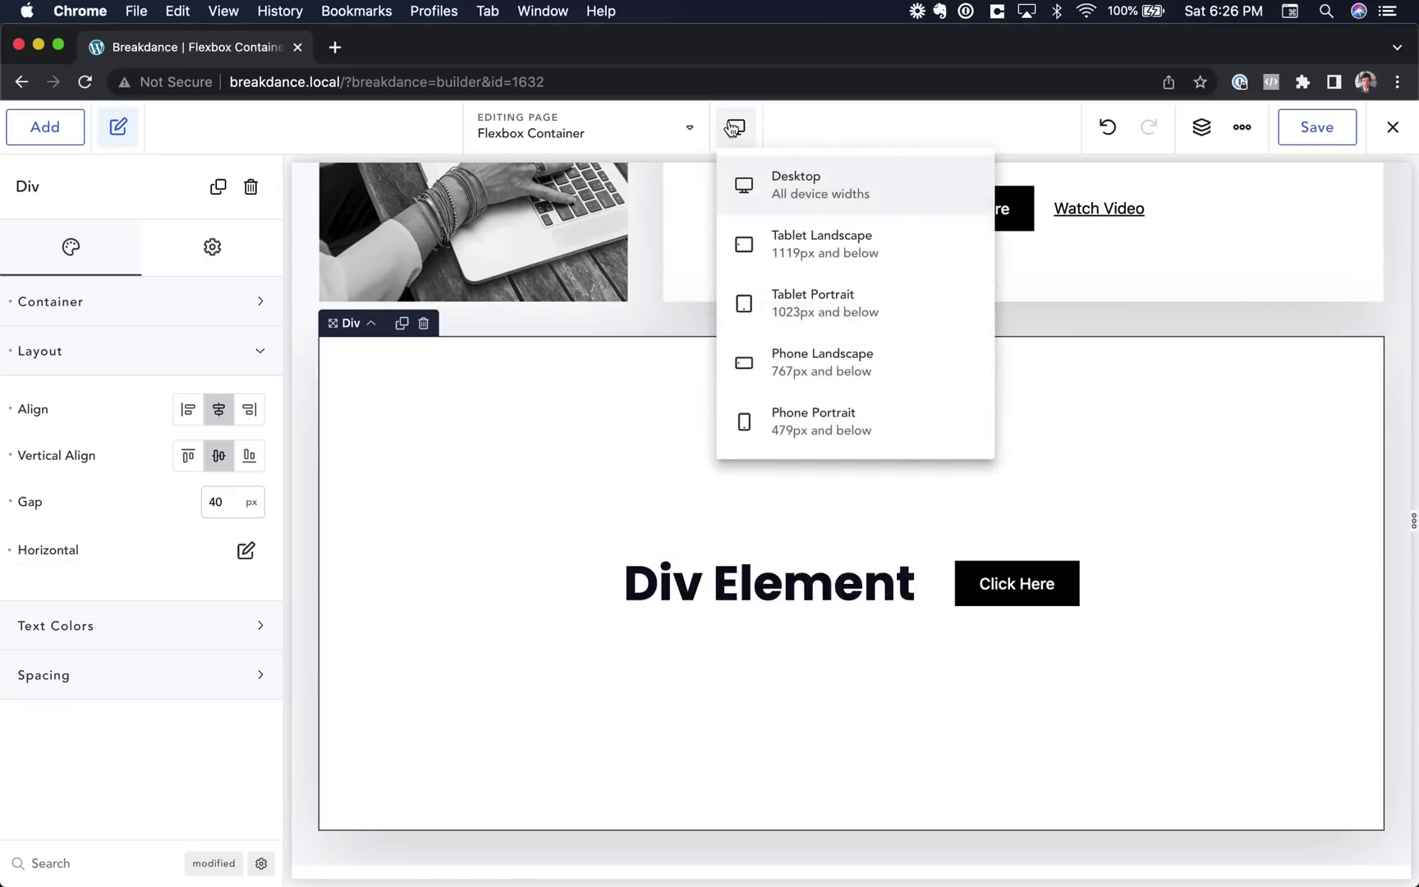
left_click(774, 233)
left_click(748, 129)
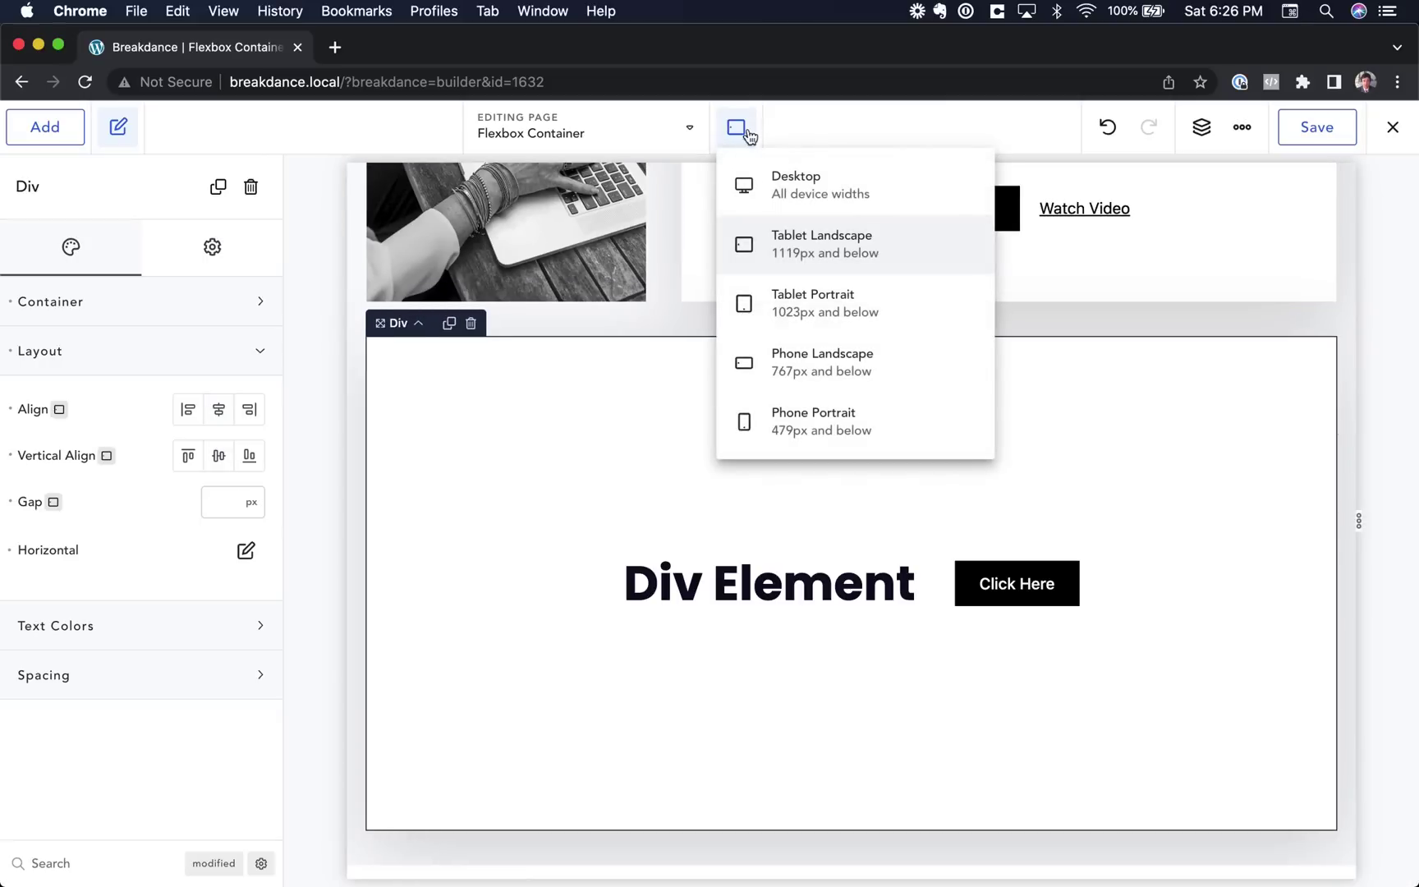
left_click(796, 363)
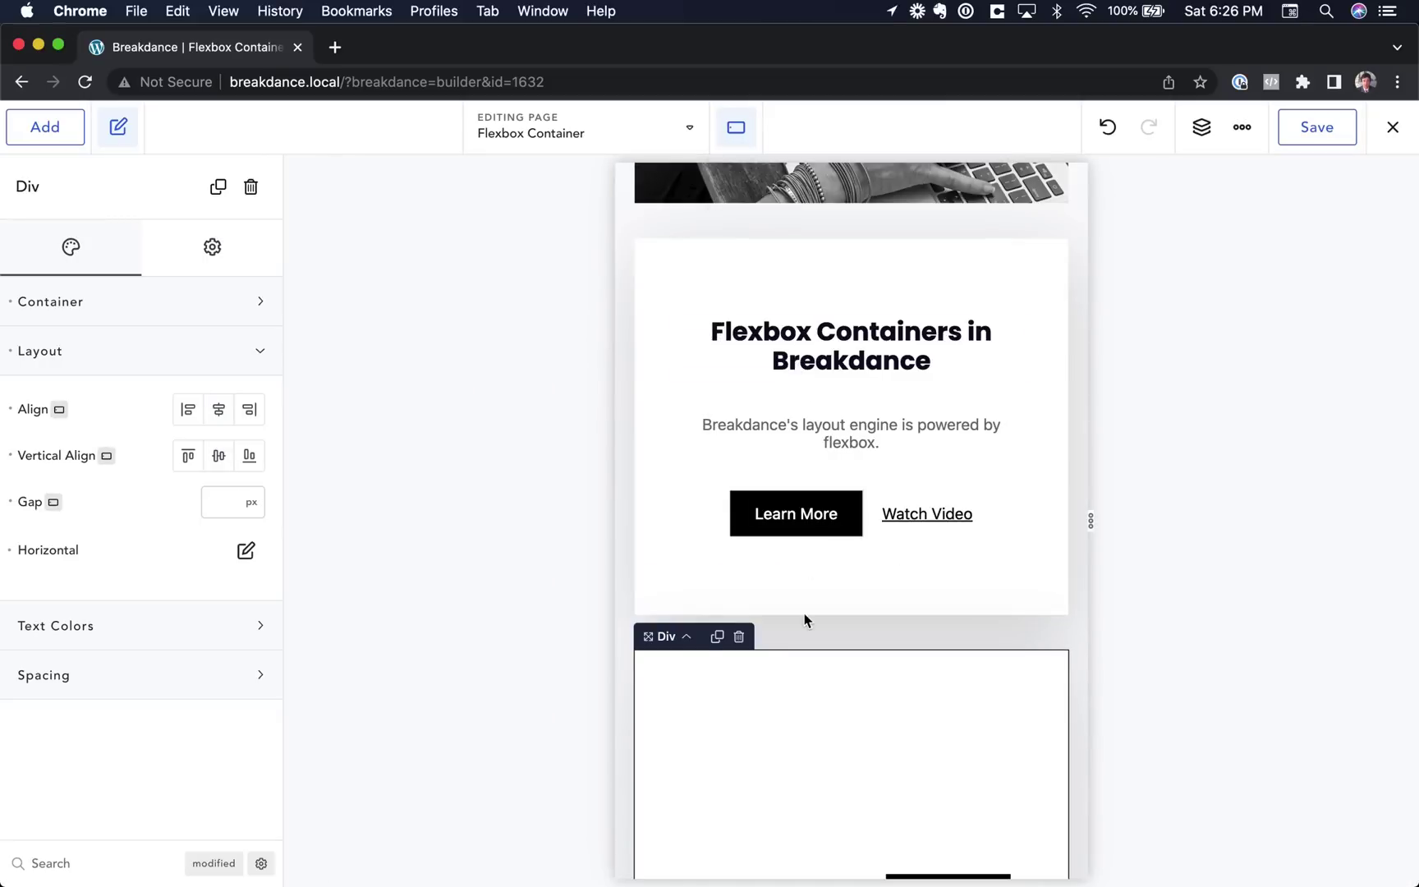
scroll(804, 618, "down", 5)
scroll(817, 410, "up", 2)
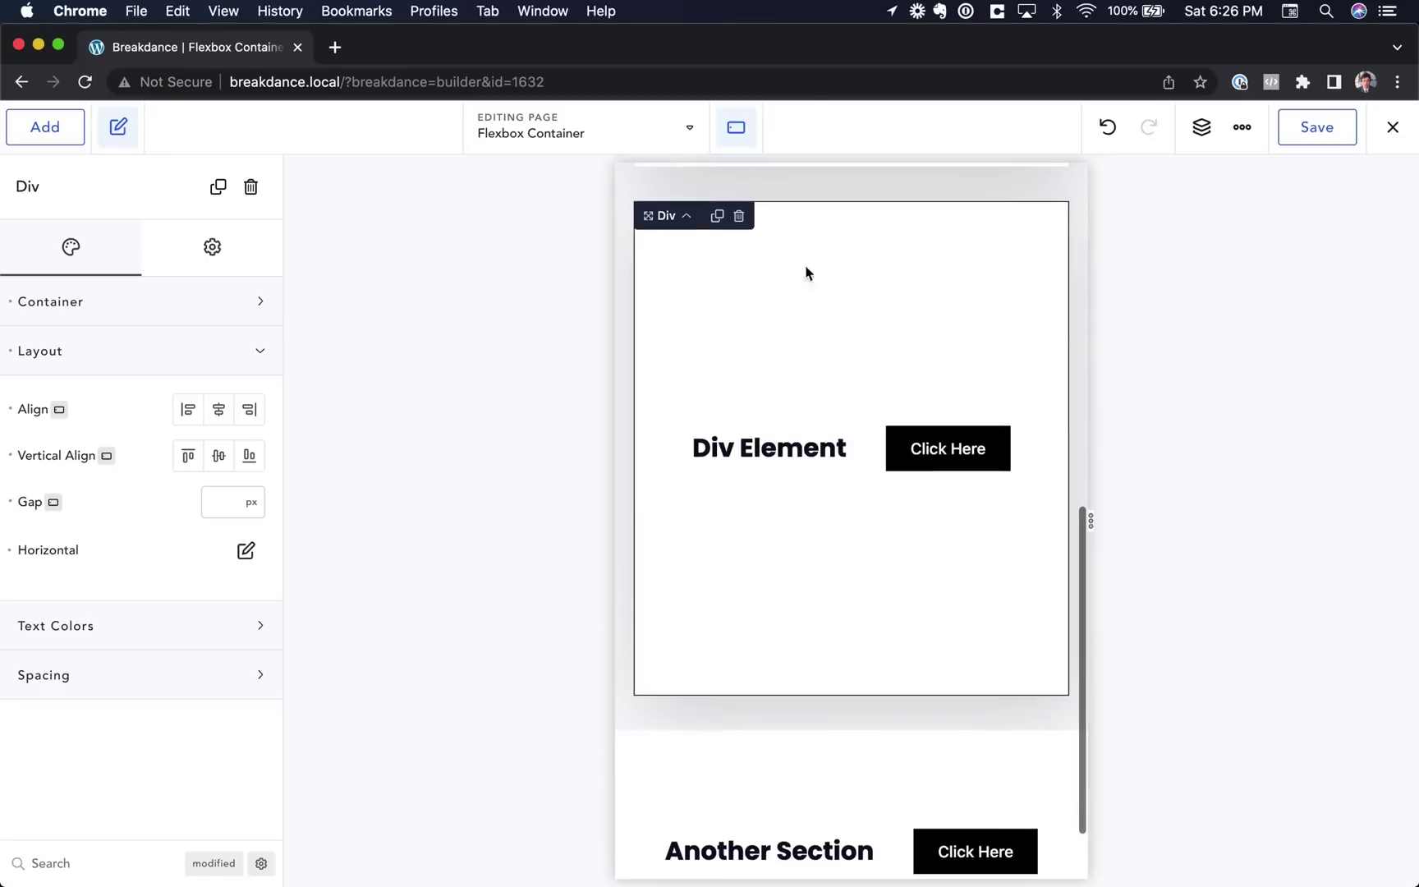
left_click(736, 127)
left_click(807, 422)
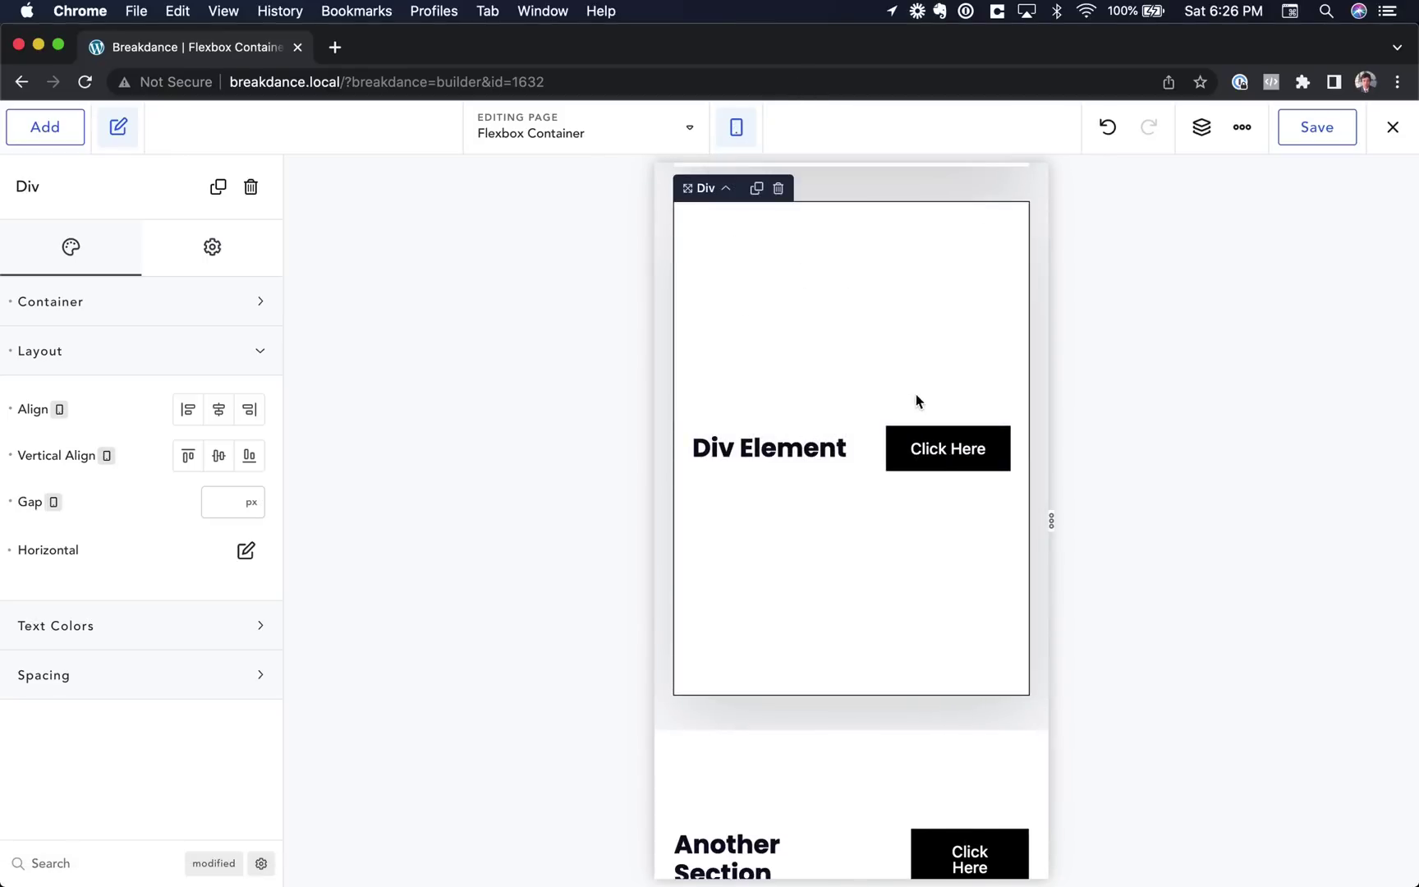
Set the Div's horizontal layout Vertical At breakpoint to Phone Portrait
left_click(245, 550)
left_click(215, 744)
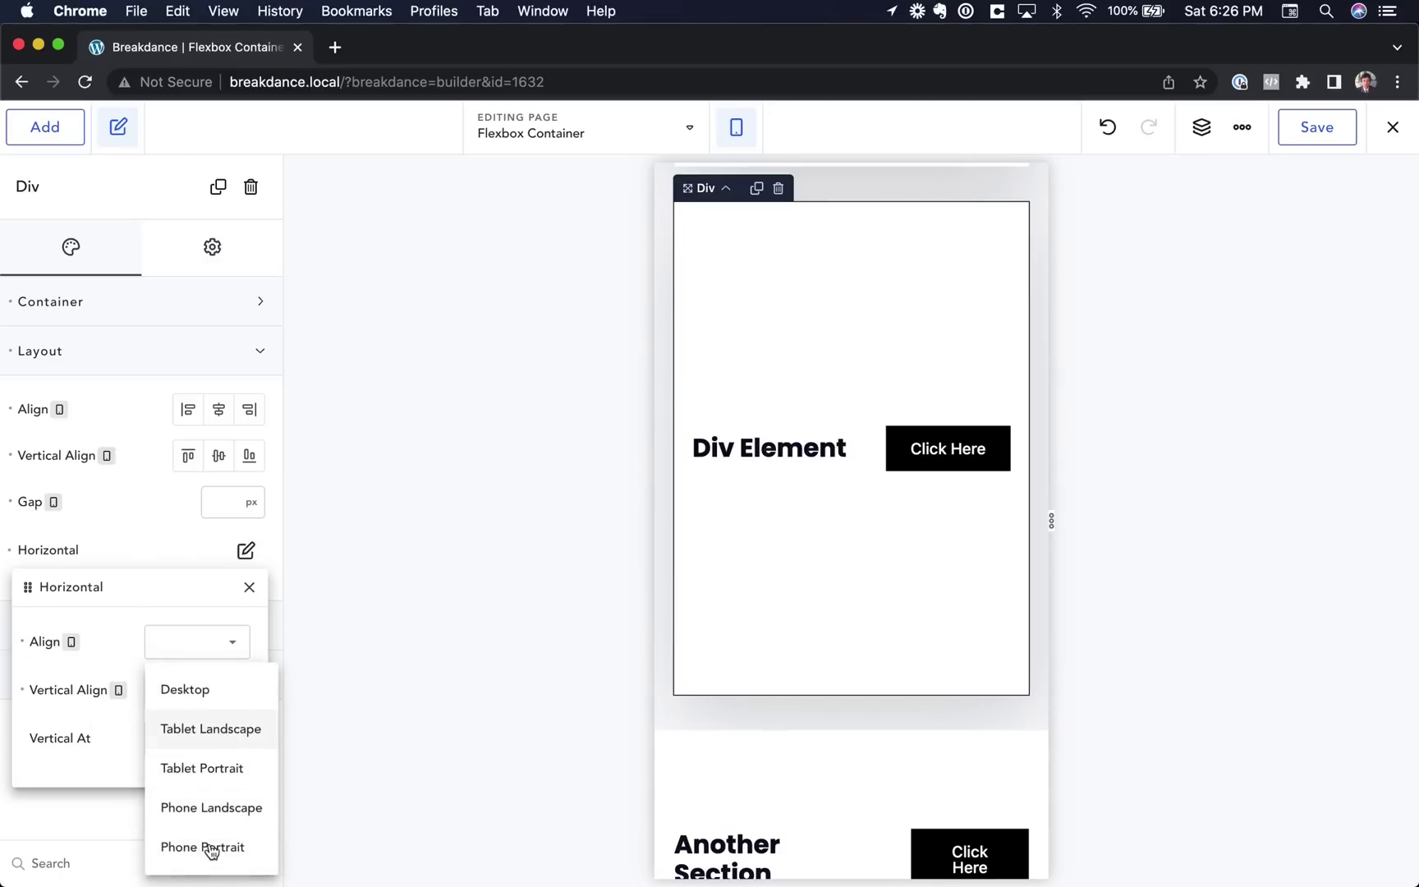
left_click(210, 846)
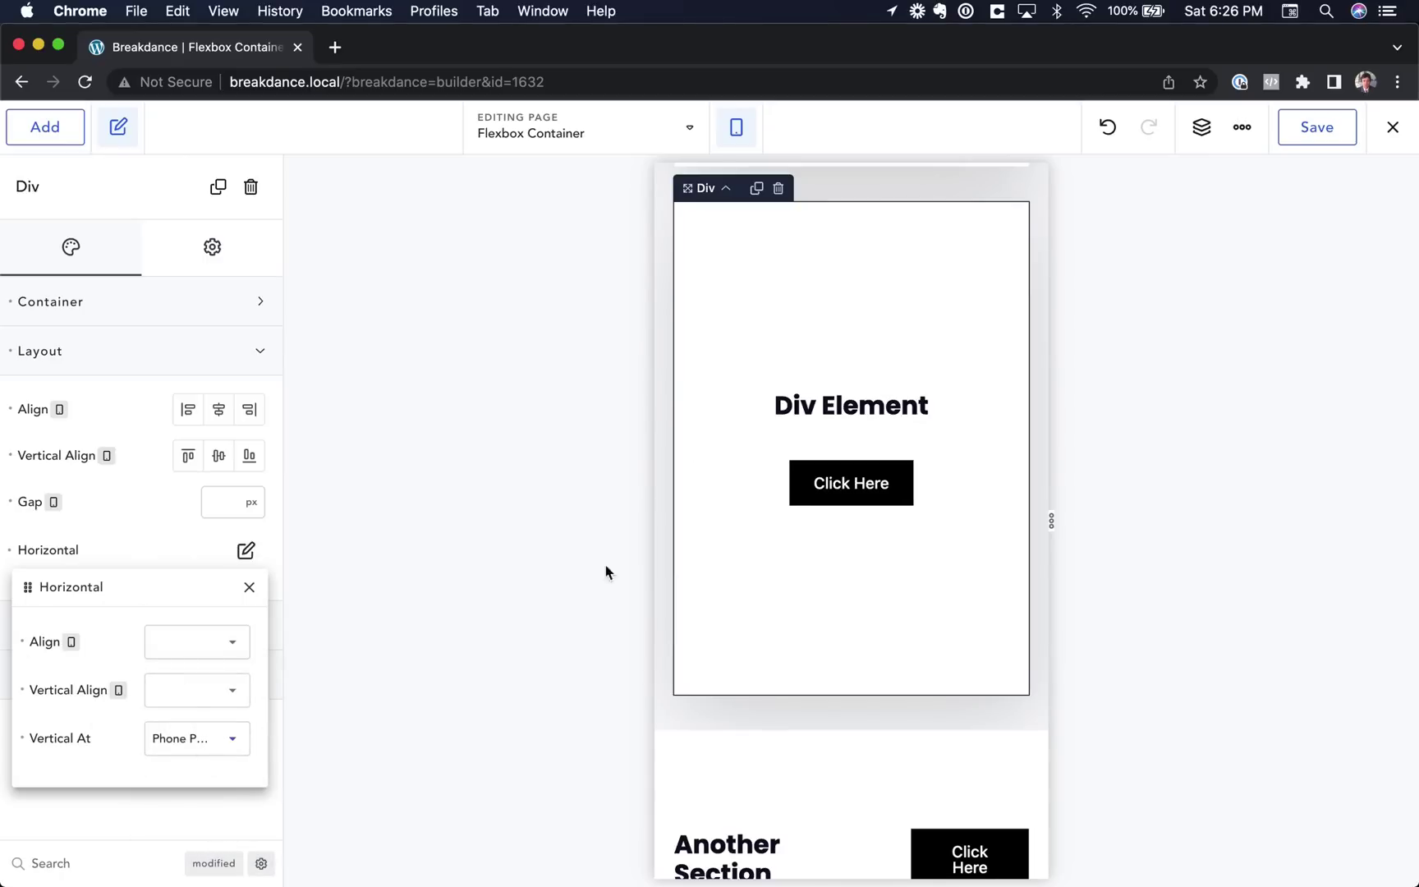
Return the preview to Desktop width and scroll up to the hero section
left_click(736, 127)
left_click(786, 195)
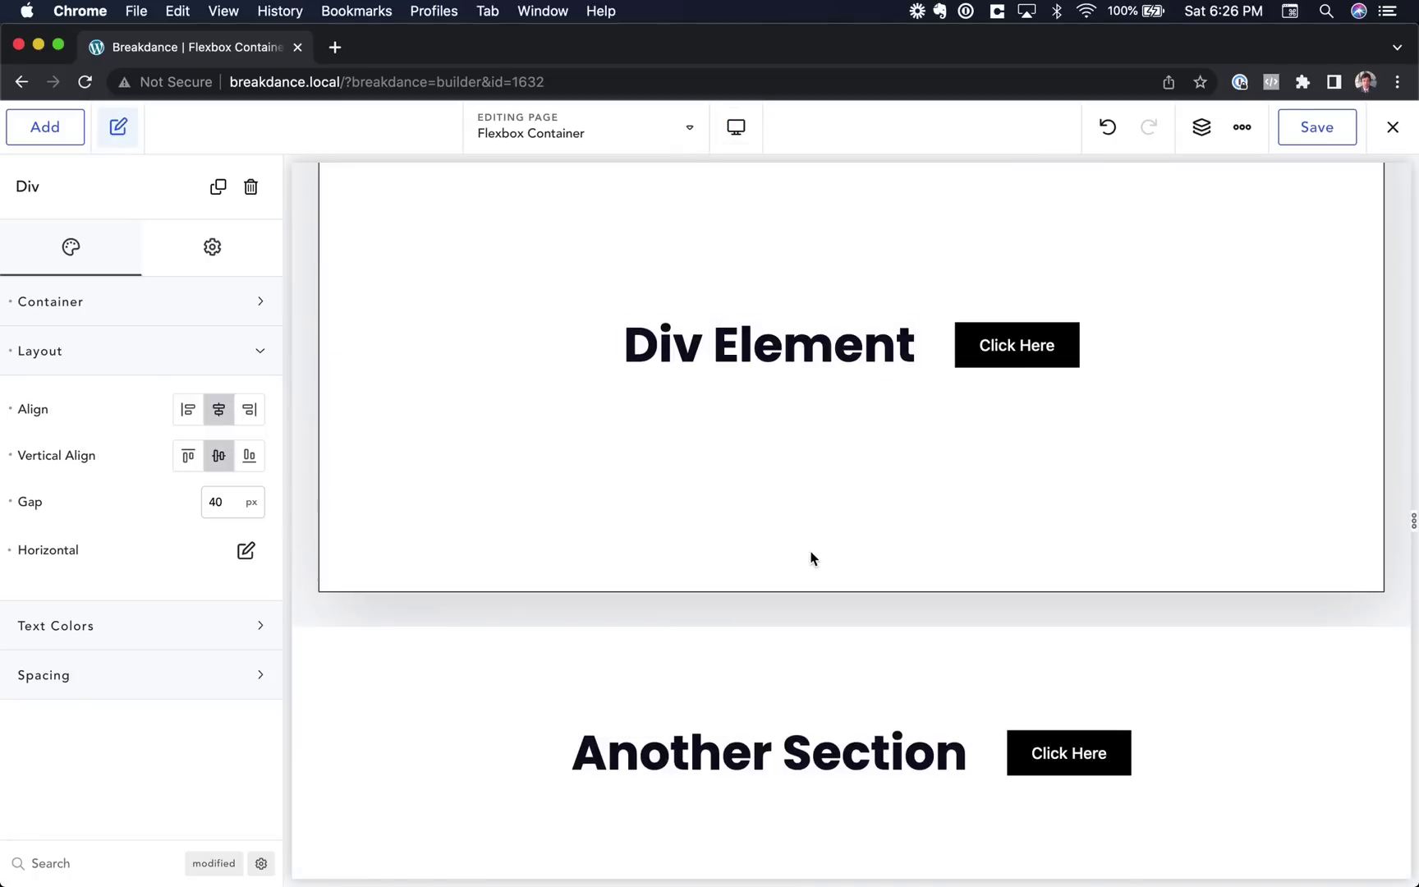
scroll(812, 558, "up", 3)
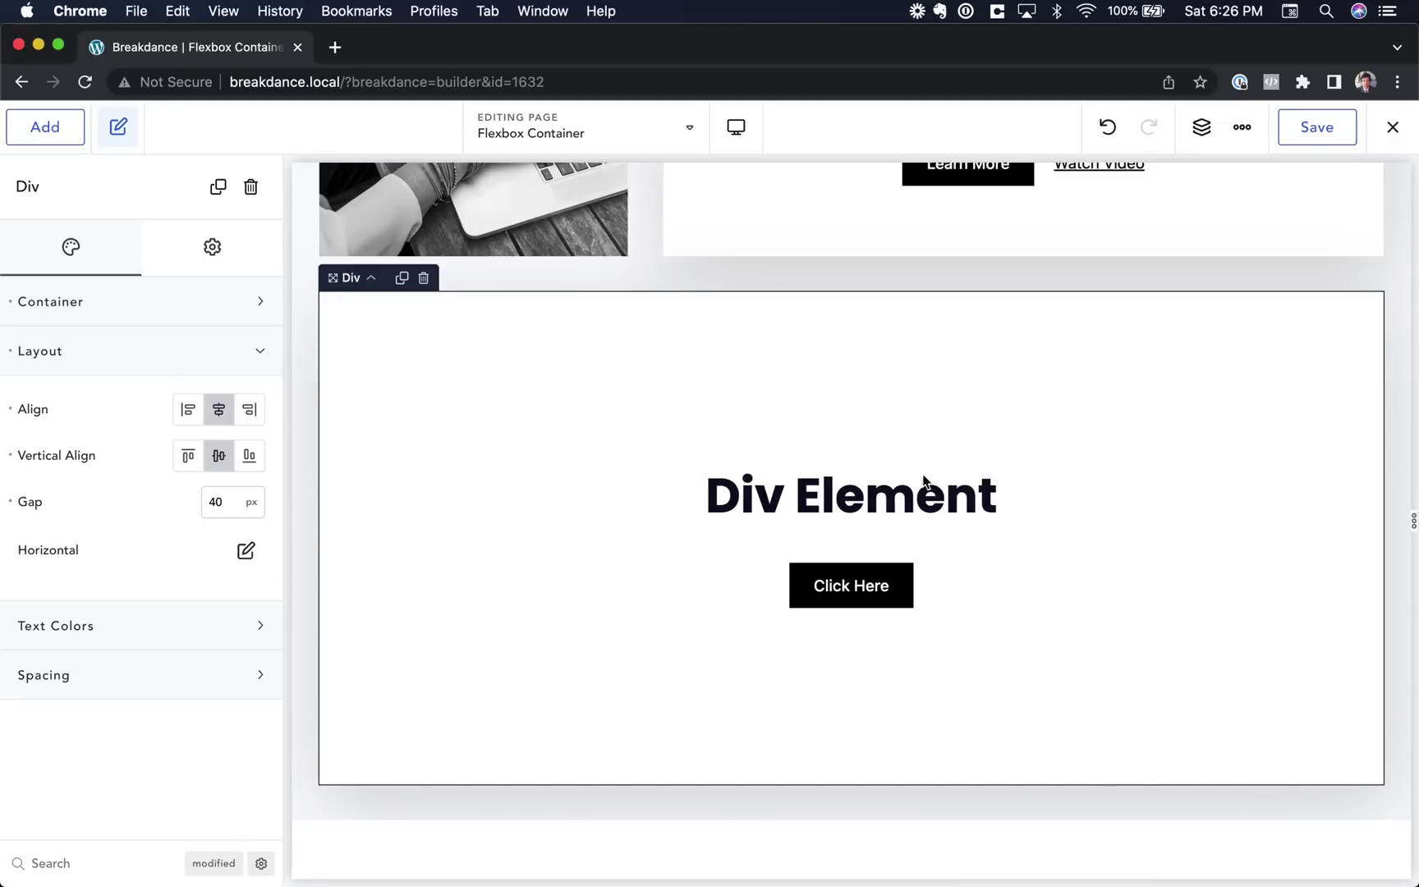
scroll(883, 468, "down", 1)
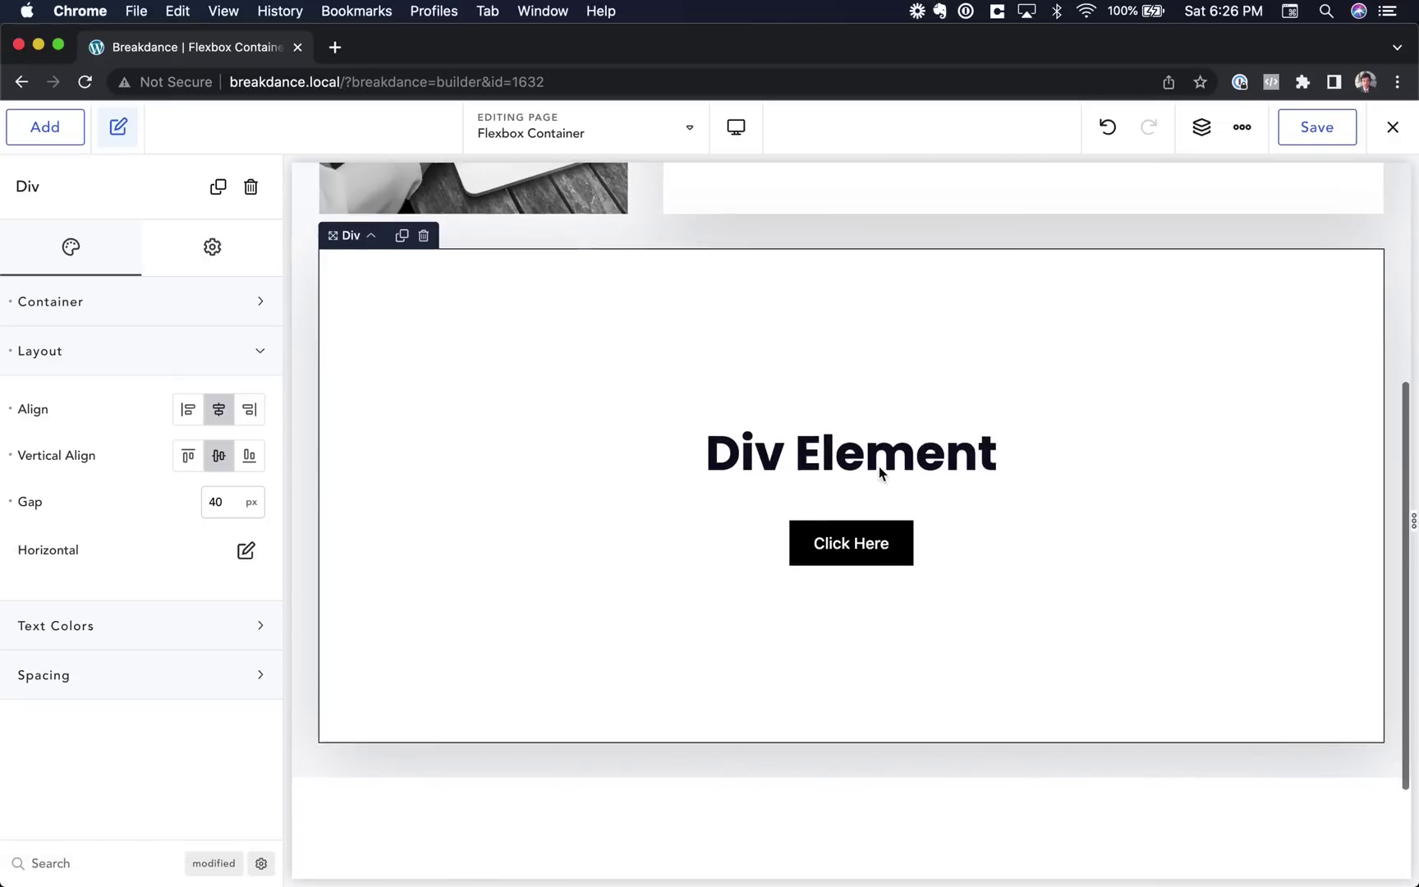
scroll(850, 462, "up", 1)
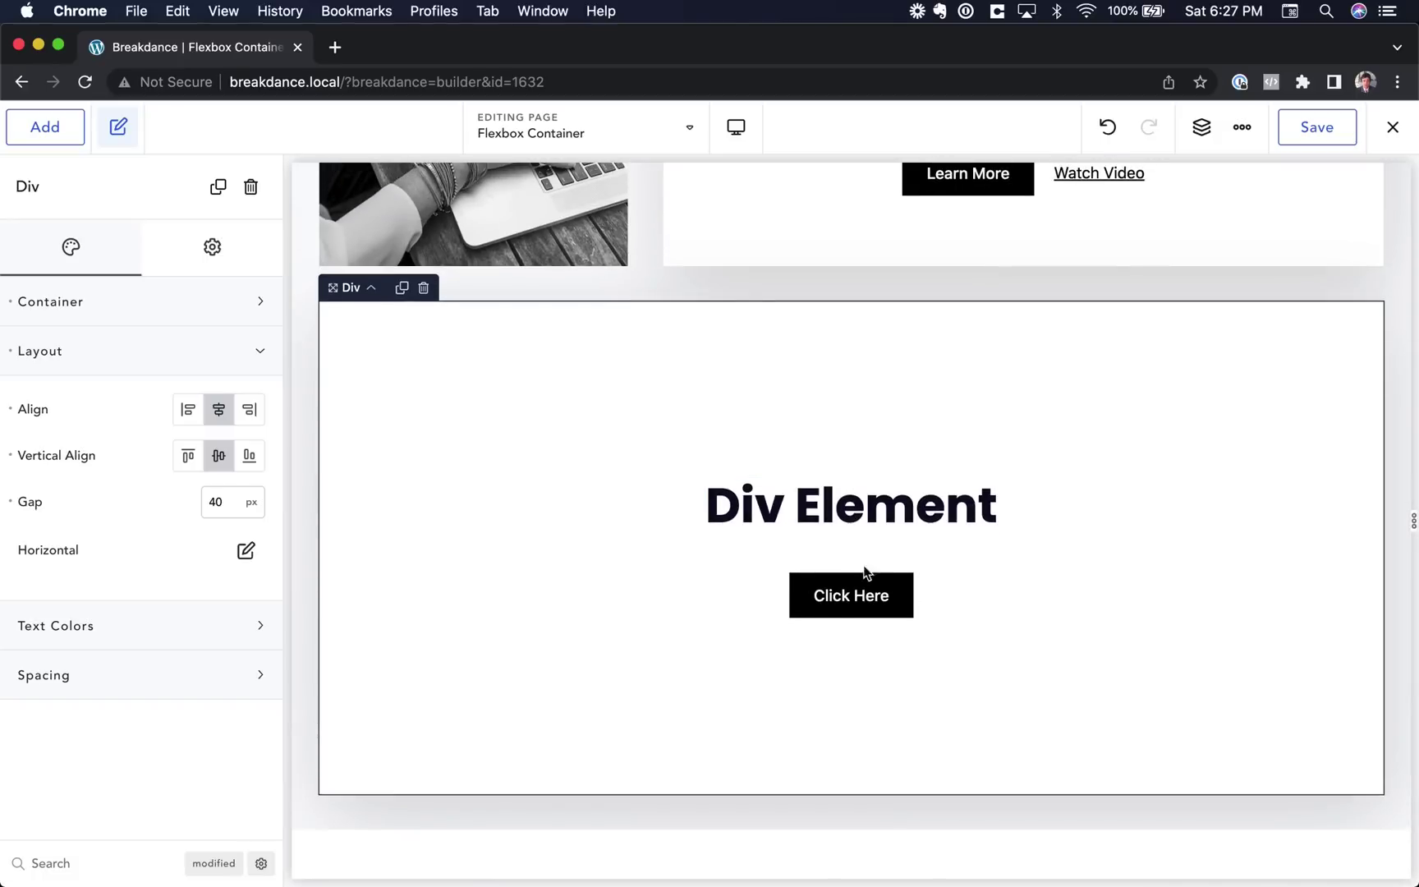
scroll(865, 598, "up", 4)
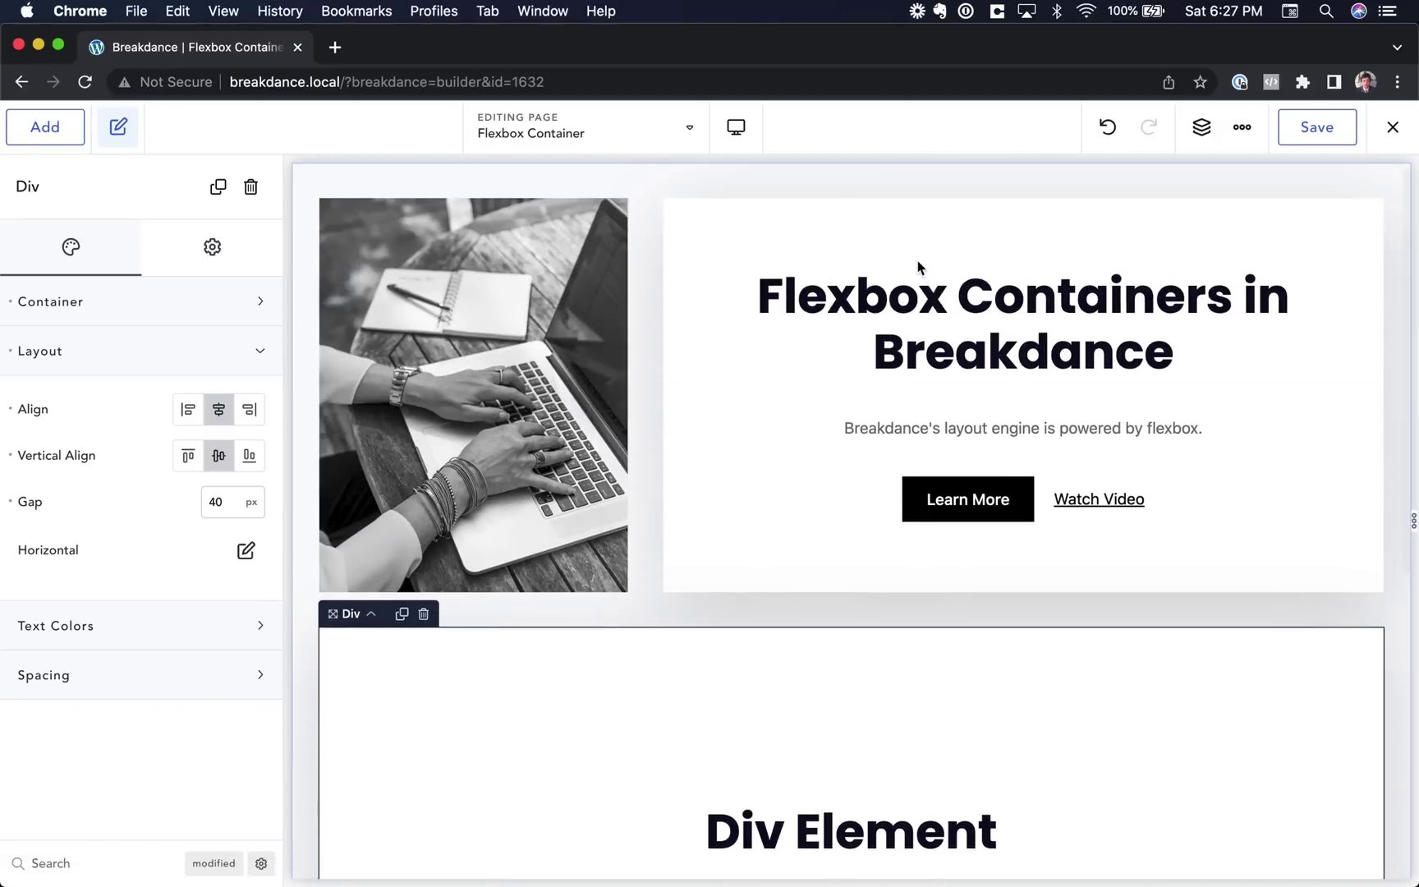
Inspect the hero column, heading and paragraph, then select the Div Element section
left_click(917, 240)
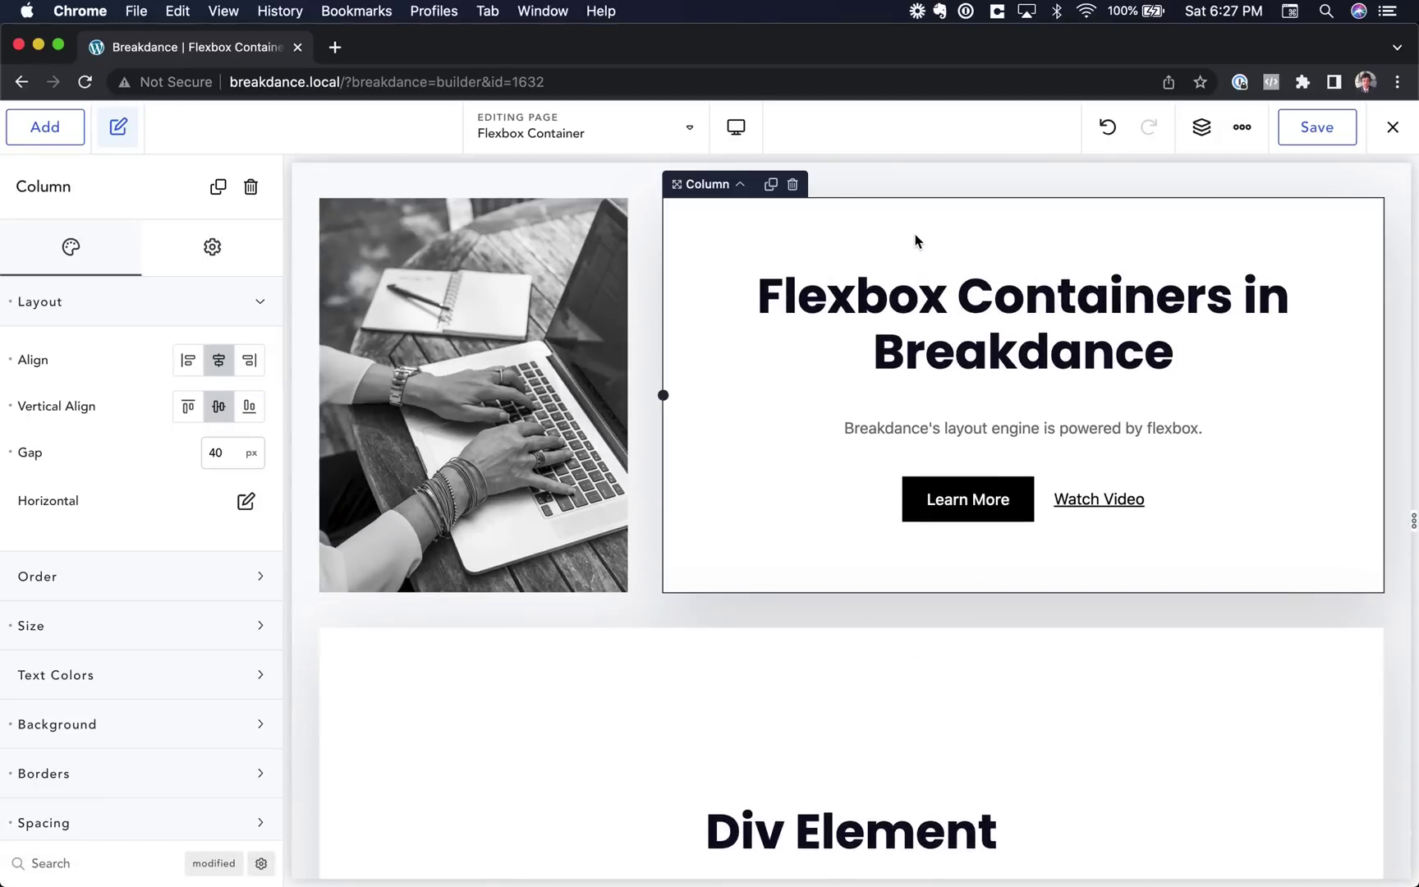
left_click(963, 294)
left_click(984, 427)
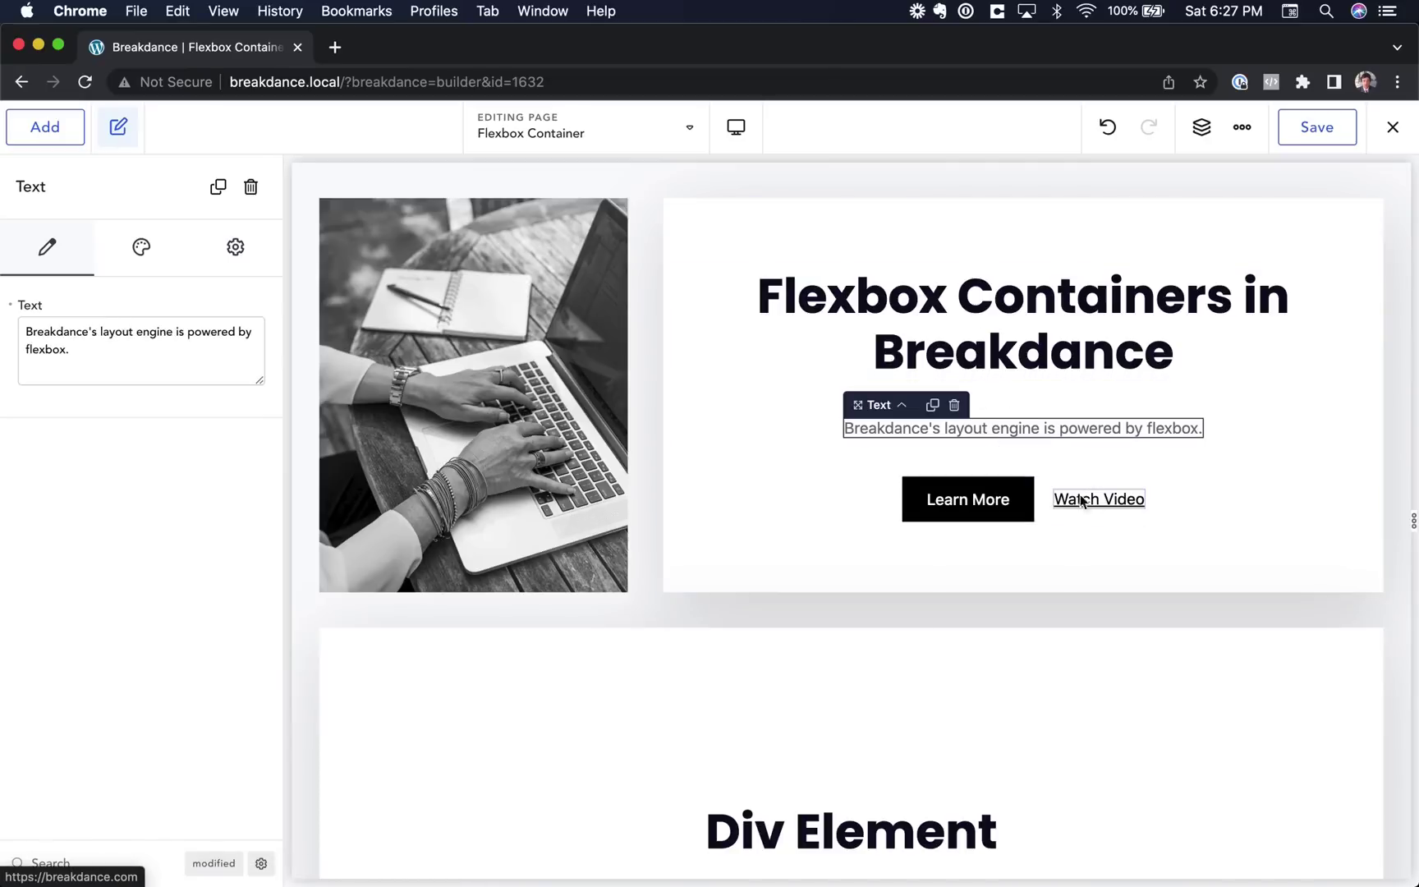
scroll(1043, 495, "down", 5)
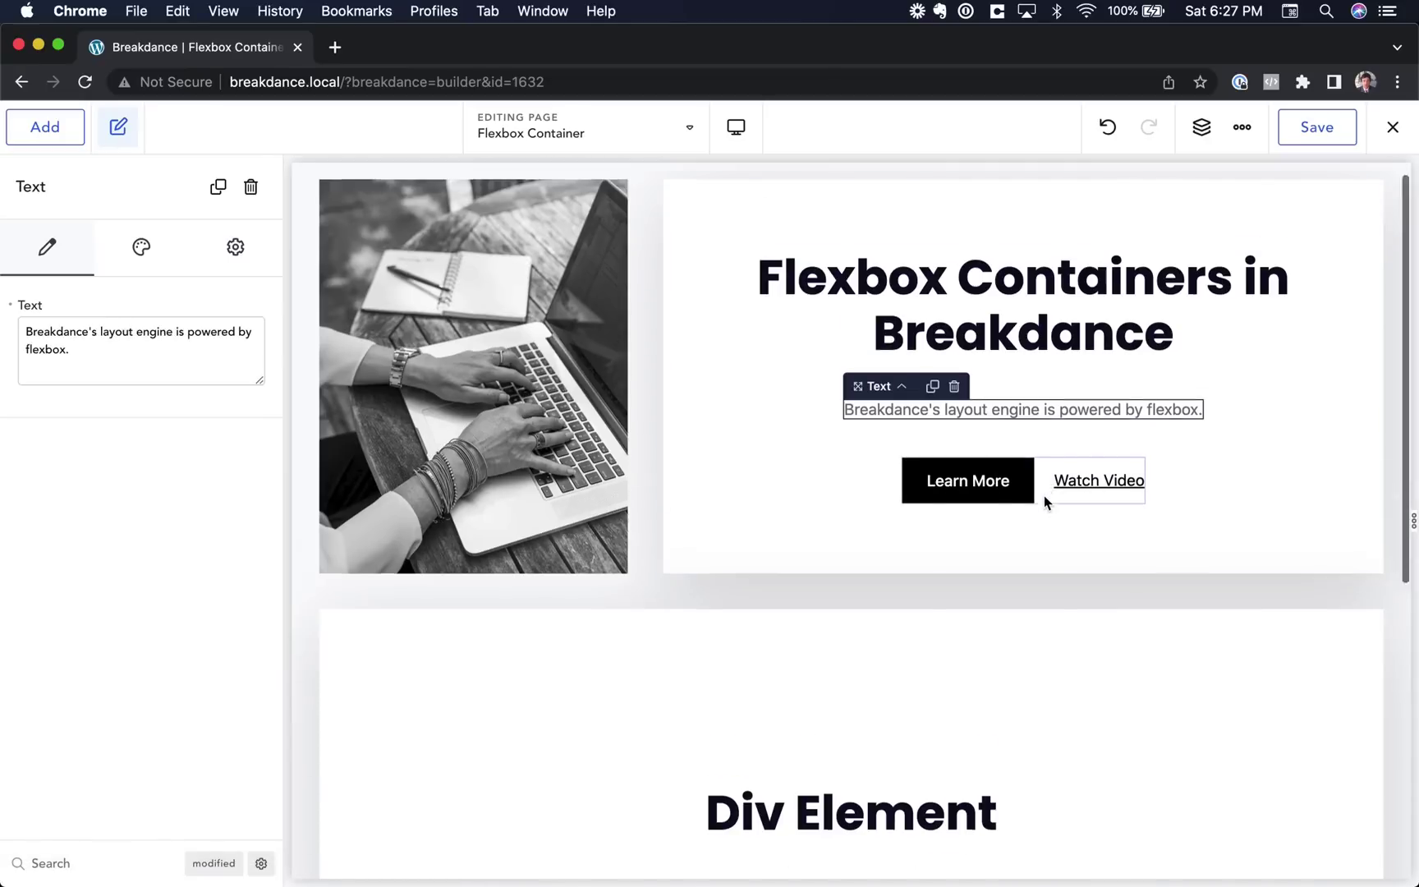
left_click(995, 530)
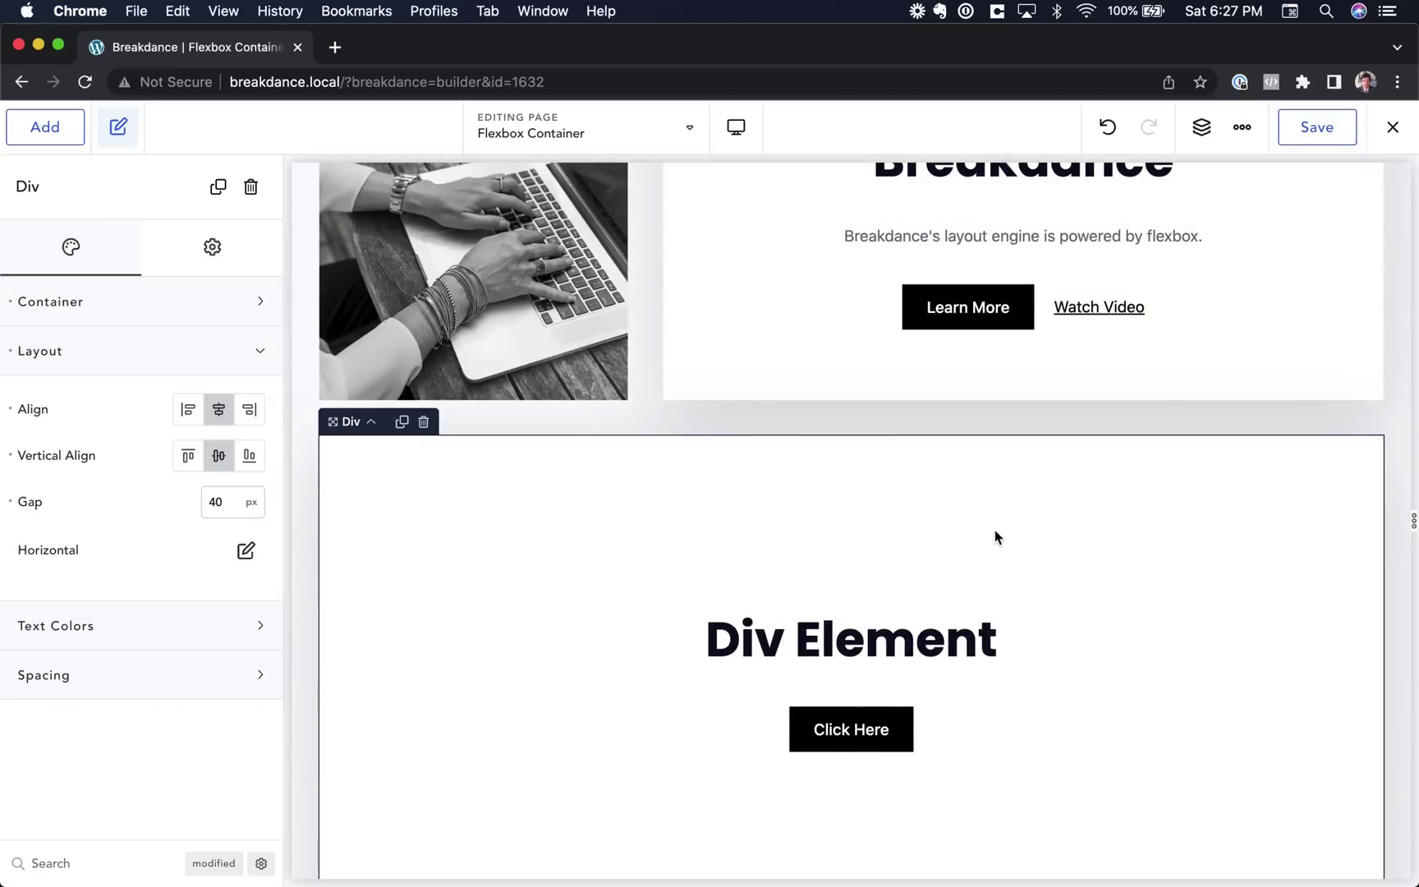
scroll(995, 529, "down", 2)
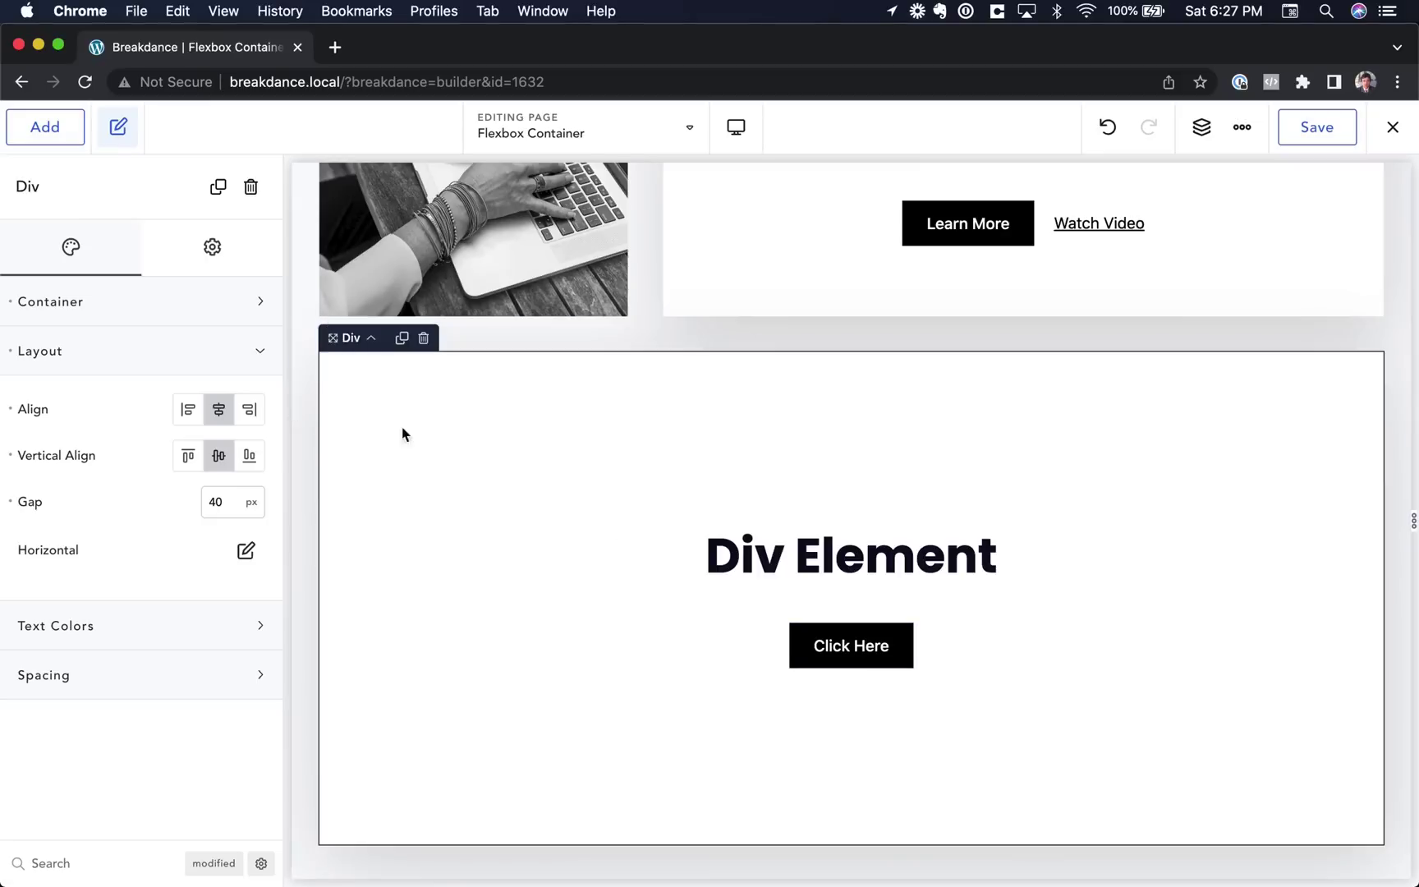
Add a new Div below the Click Here button and move the button into it
left_click(73, 127)
type("div")
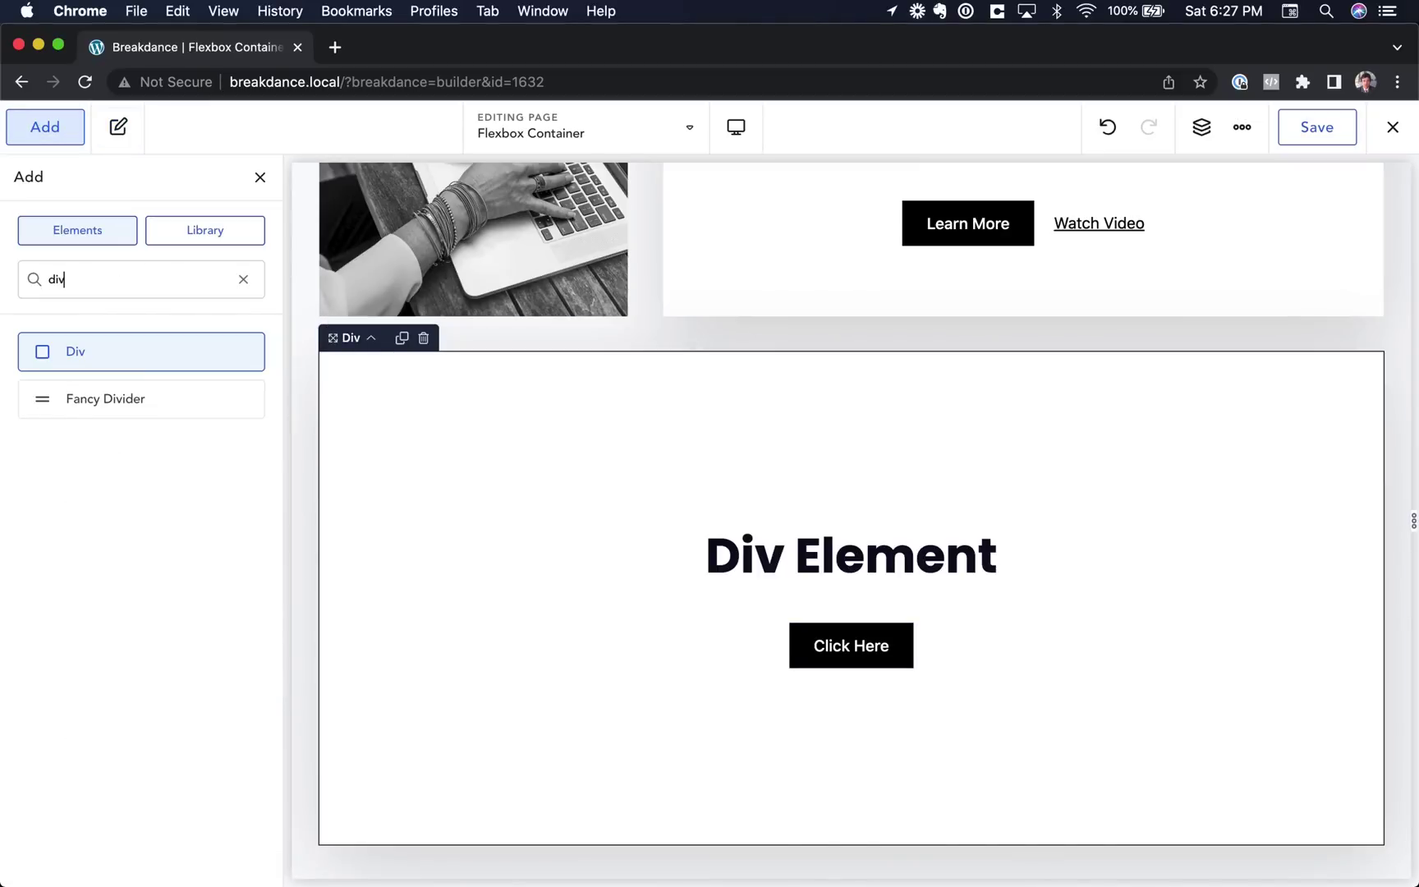
left_click_drag(141, 351, 878, 614)
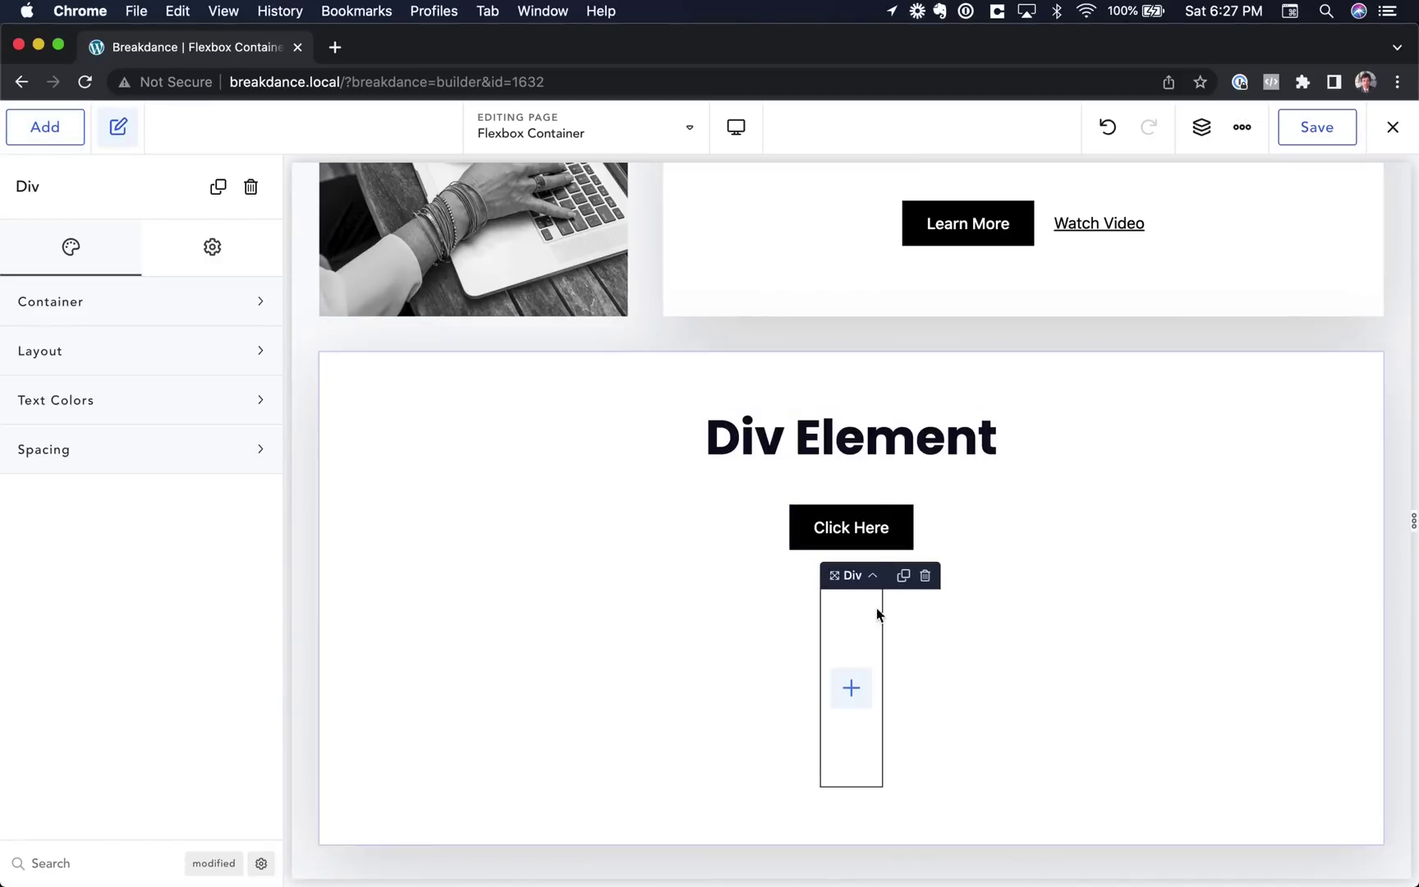
left_click_drag(829, 532, 839, 664)
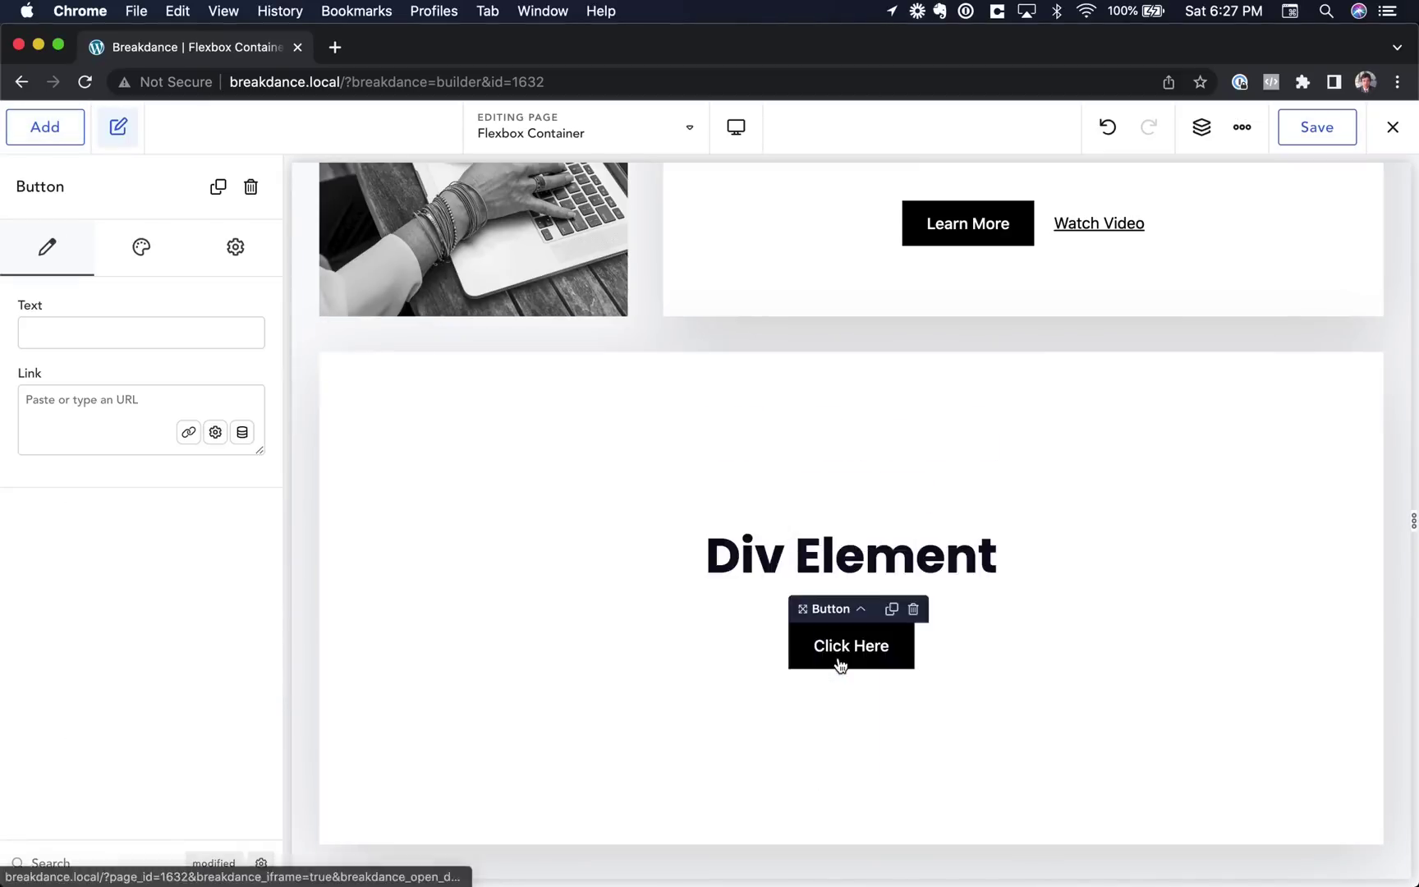
Add a Text Link into the new Div and select that Div
left_click(36, 136)
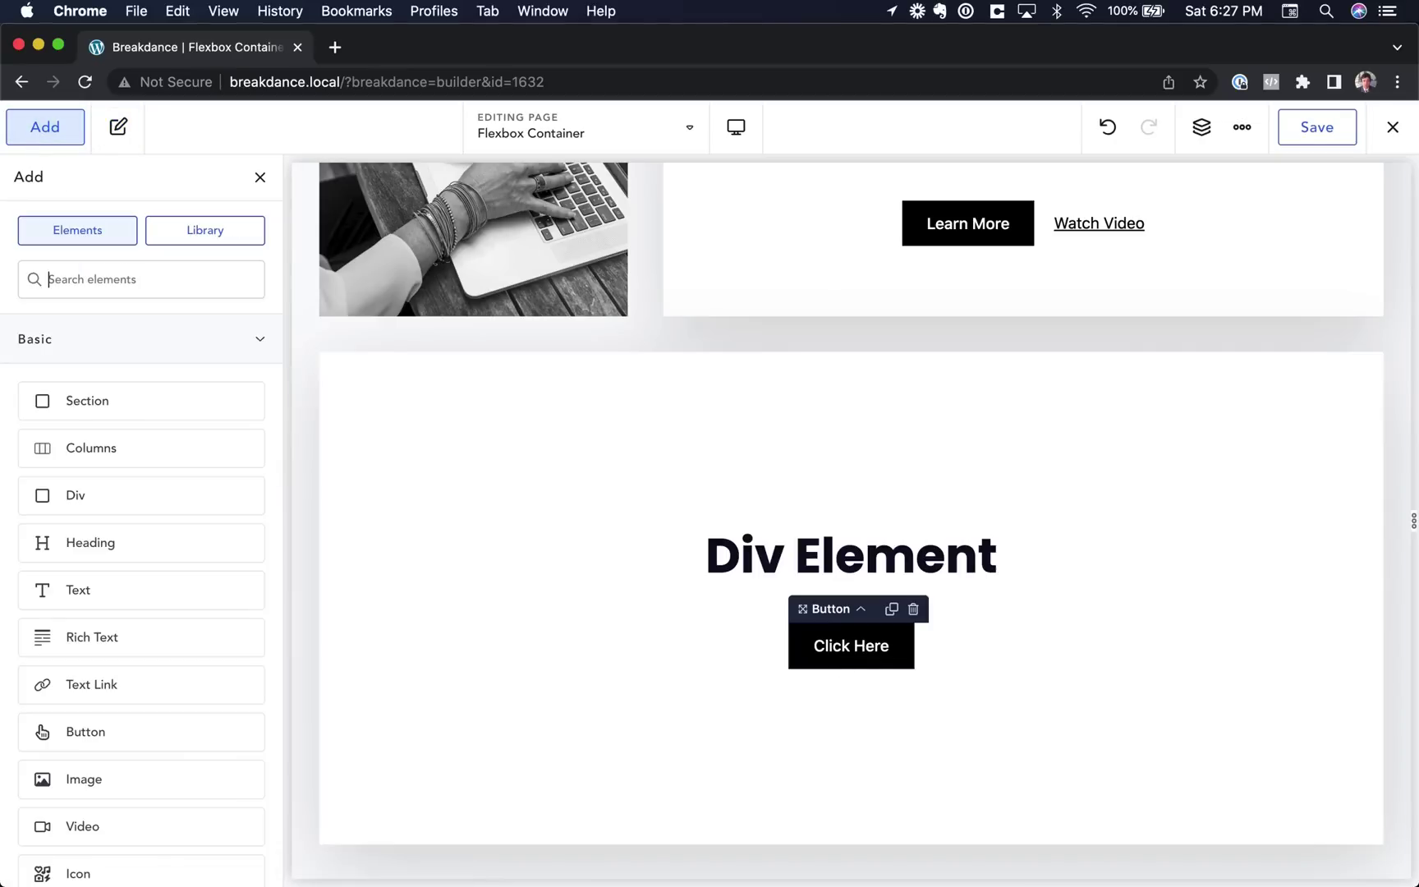
type("text l")
left_click(115, 364)
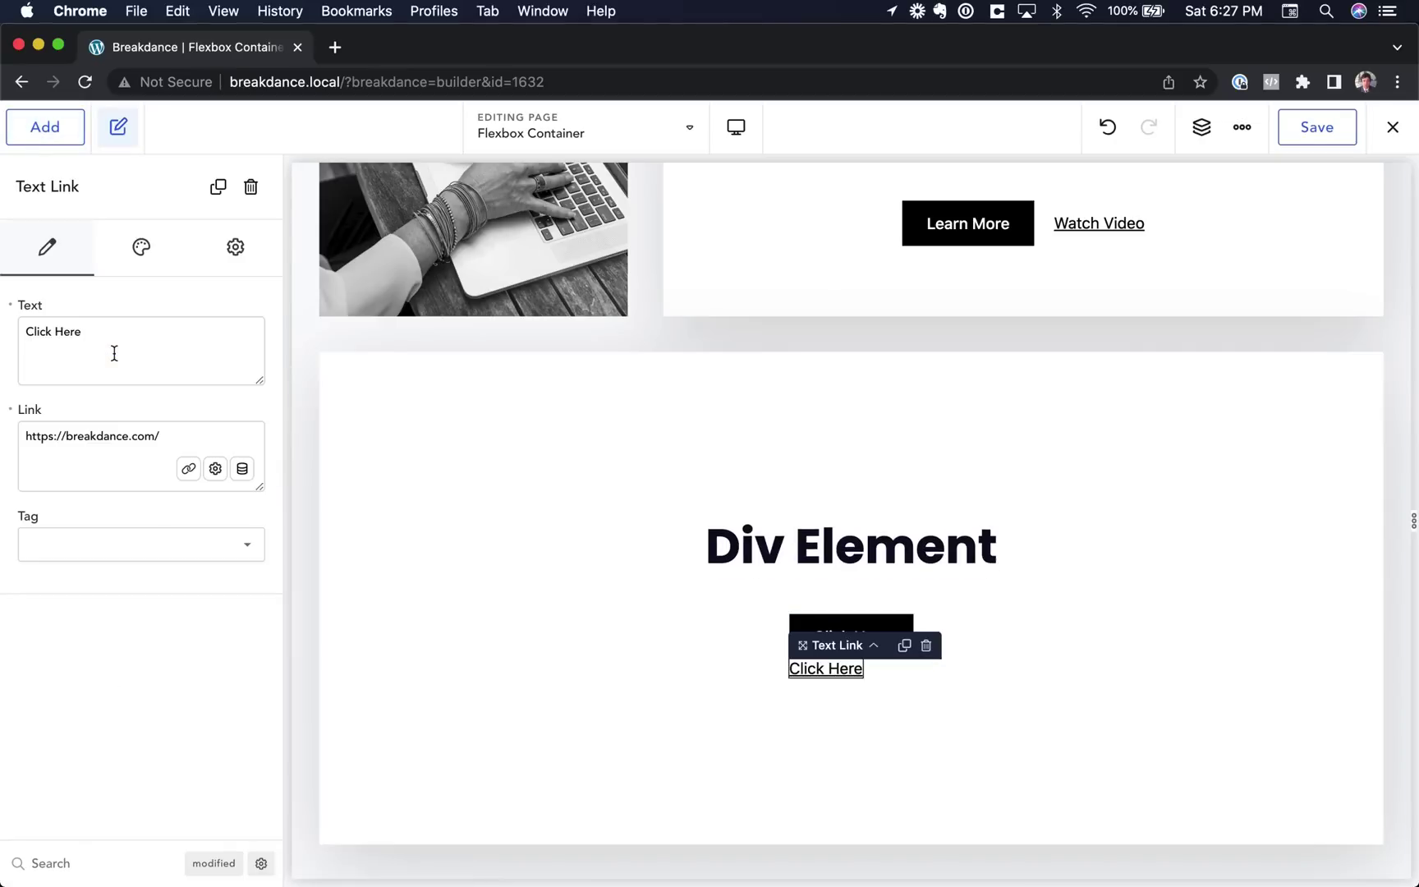
left_click(884, 672)
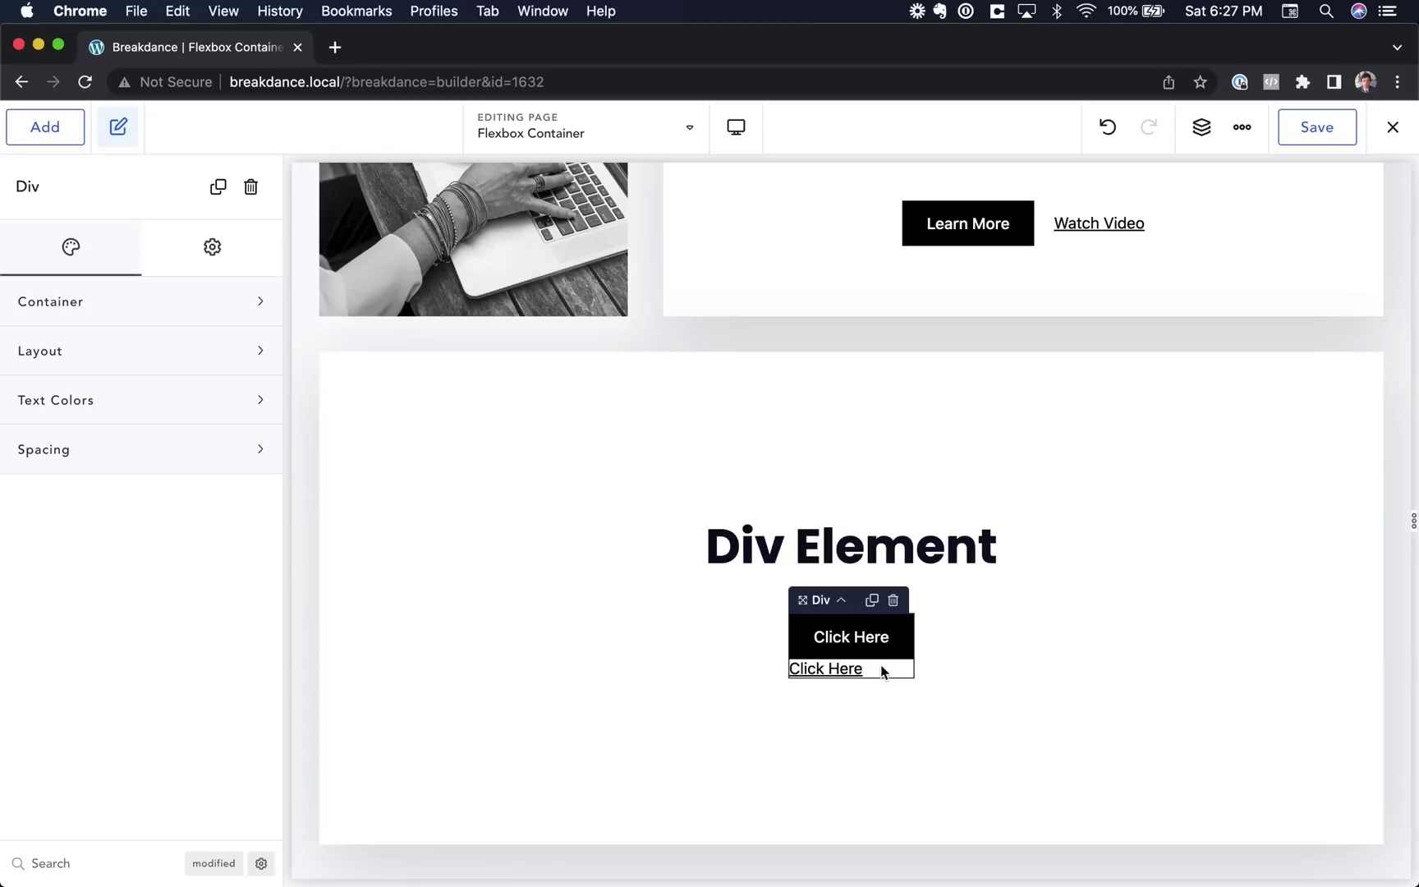
Give the nested Div horizontal layout, Align Center, Vertical Align Middle and 20 px gap
left_click(141, 361)
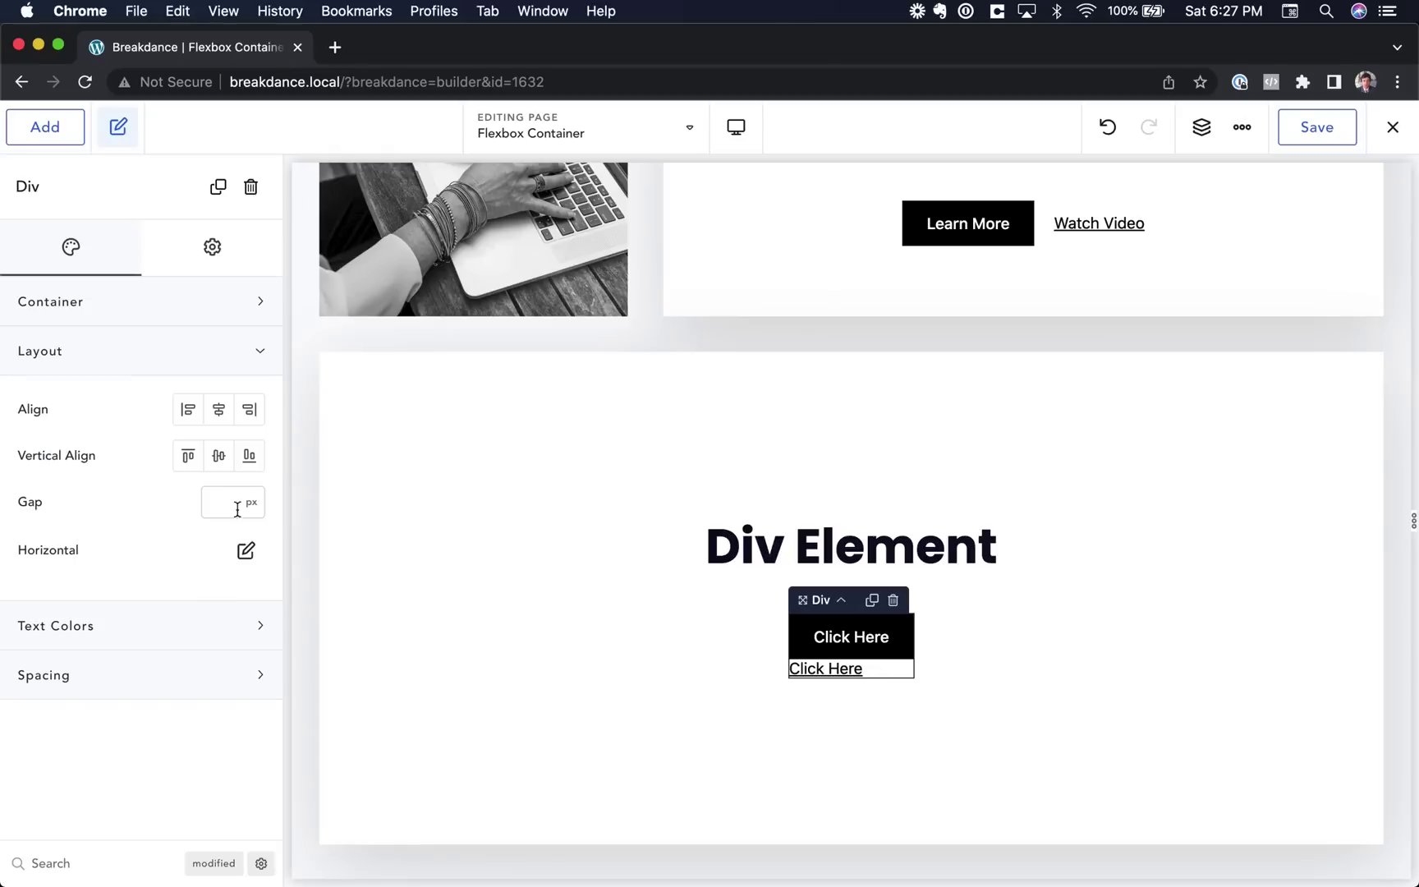
left_click(246, 550)
left_click(193, 642)
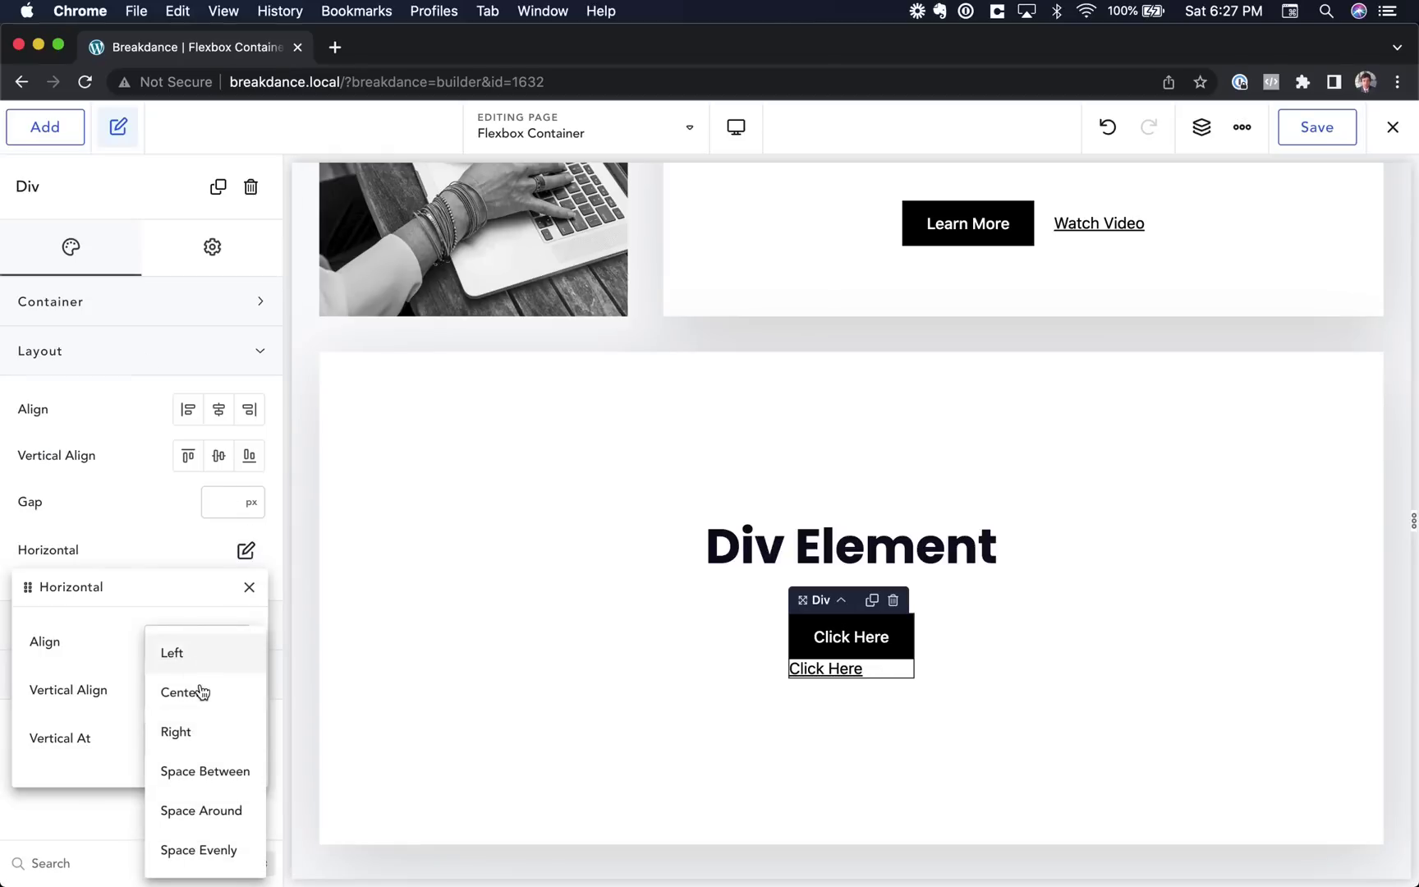
left_click(198, 691)
left_click(186, 690)
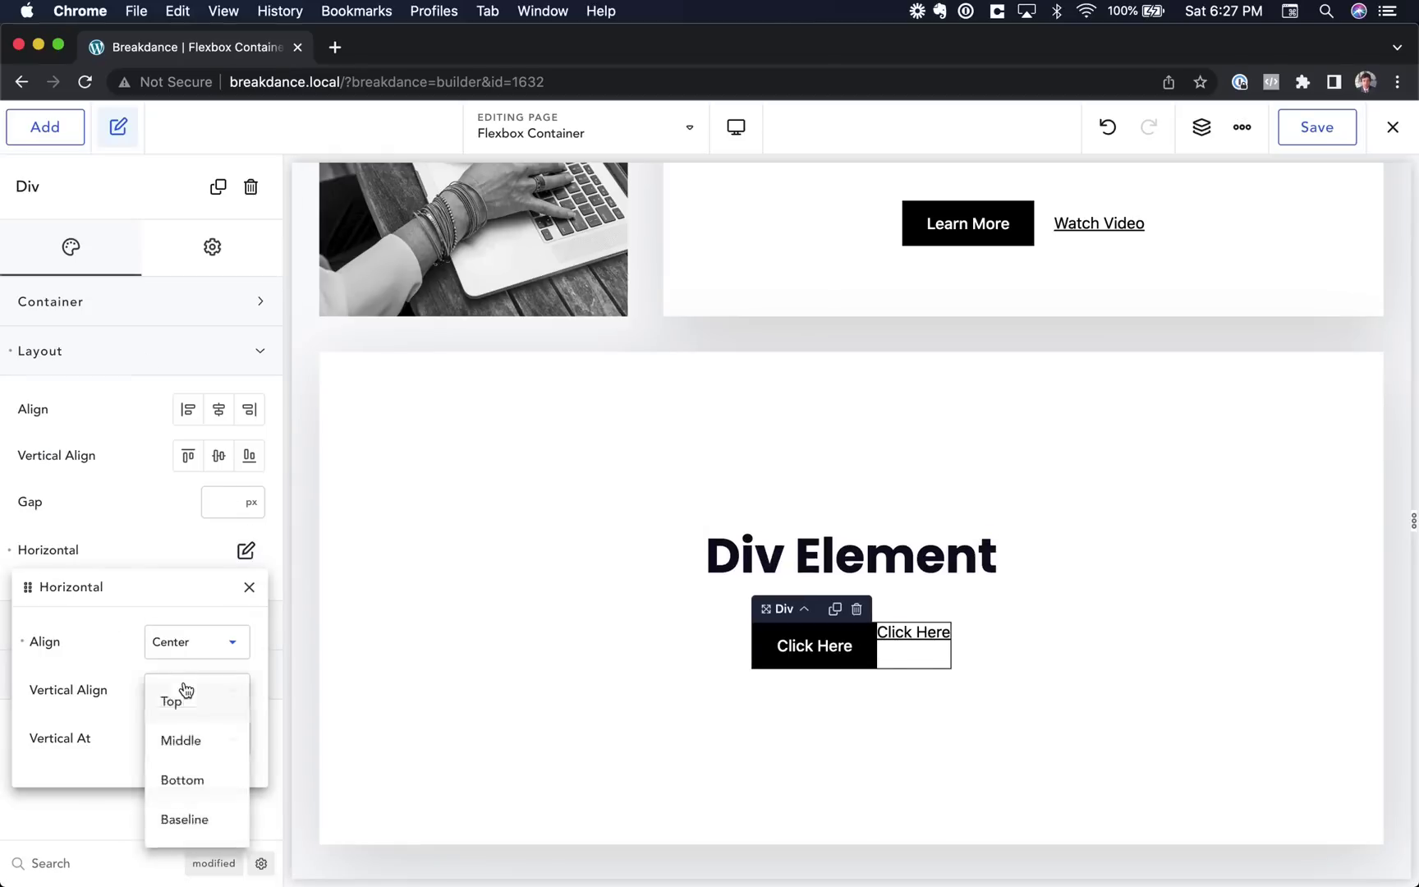
left_click(205, 743)
left_click(224, 510)
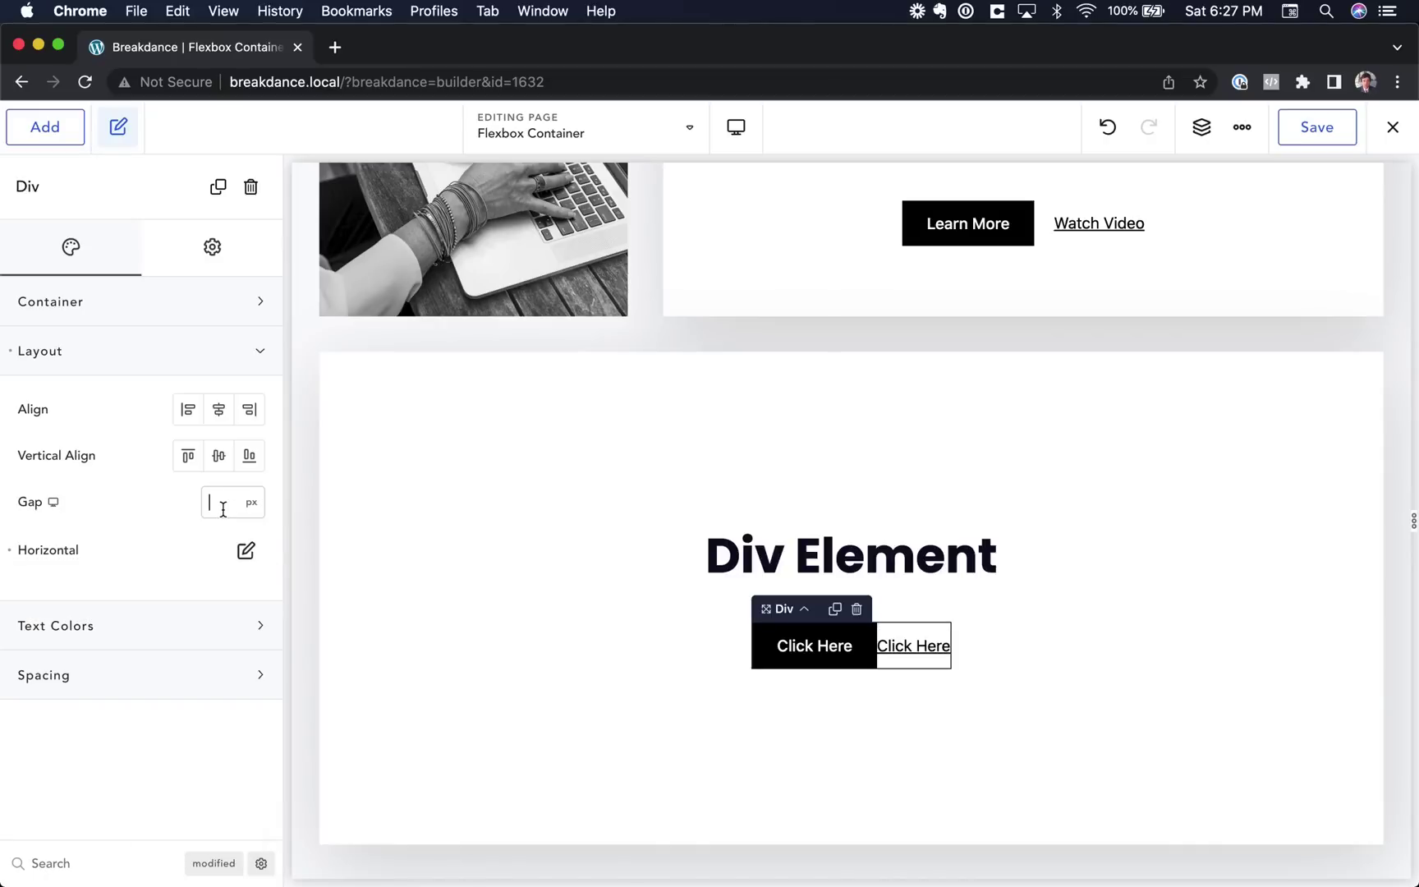
type("20")
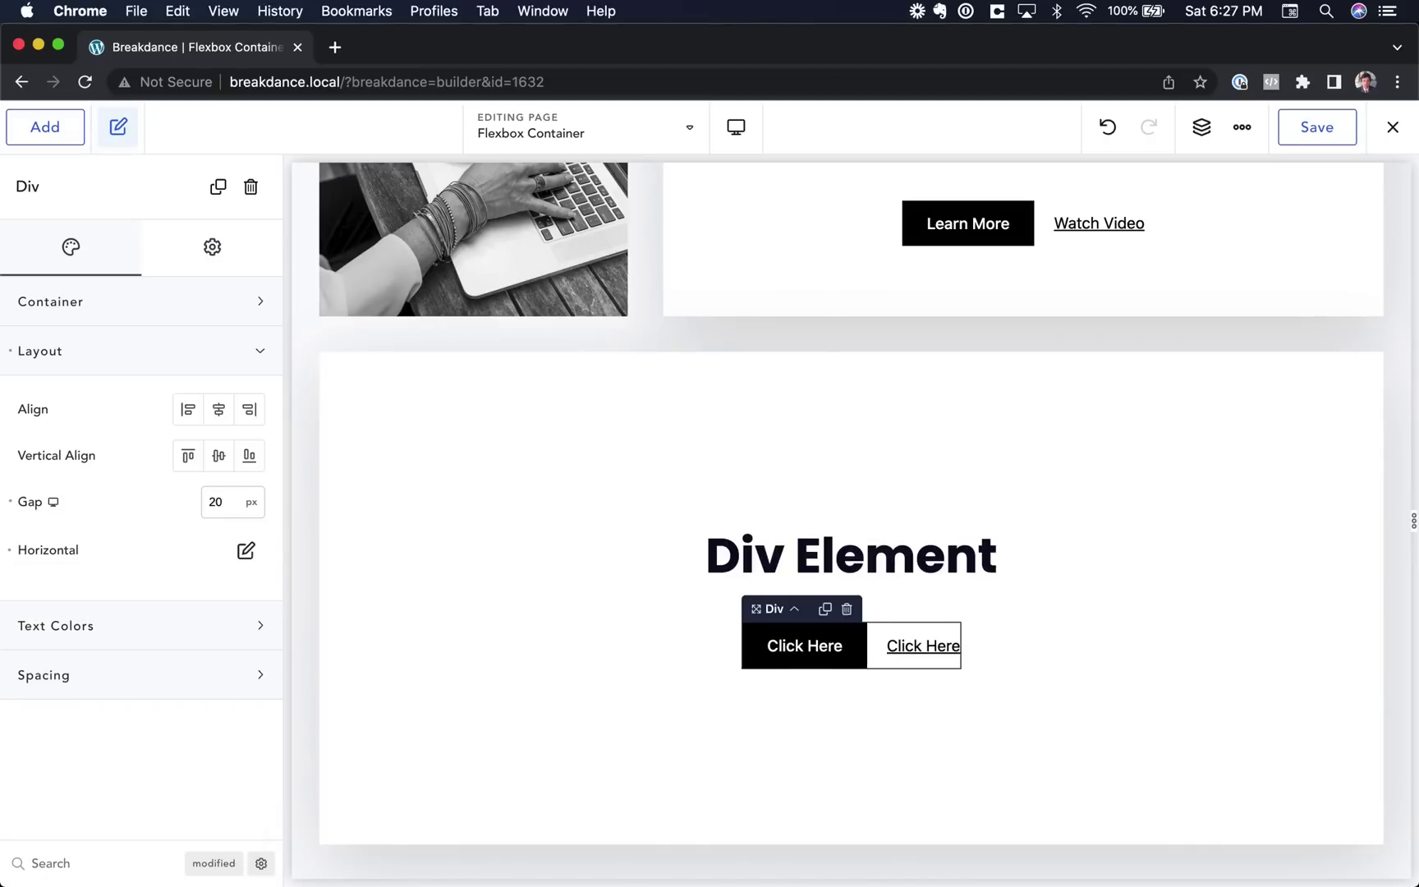
left_click(1158, 565)
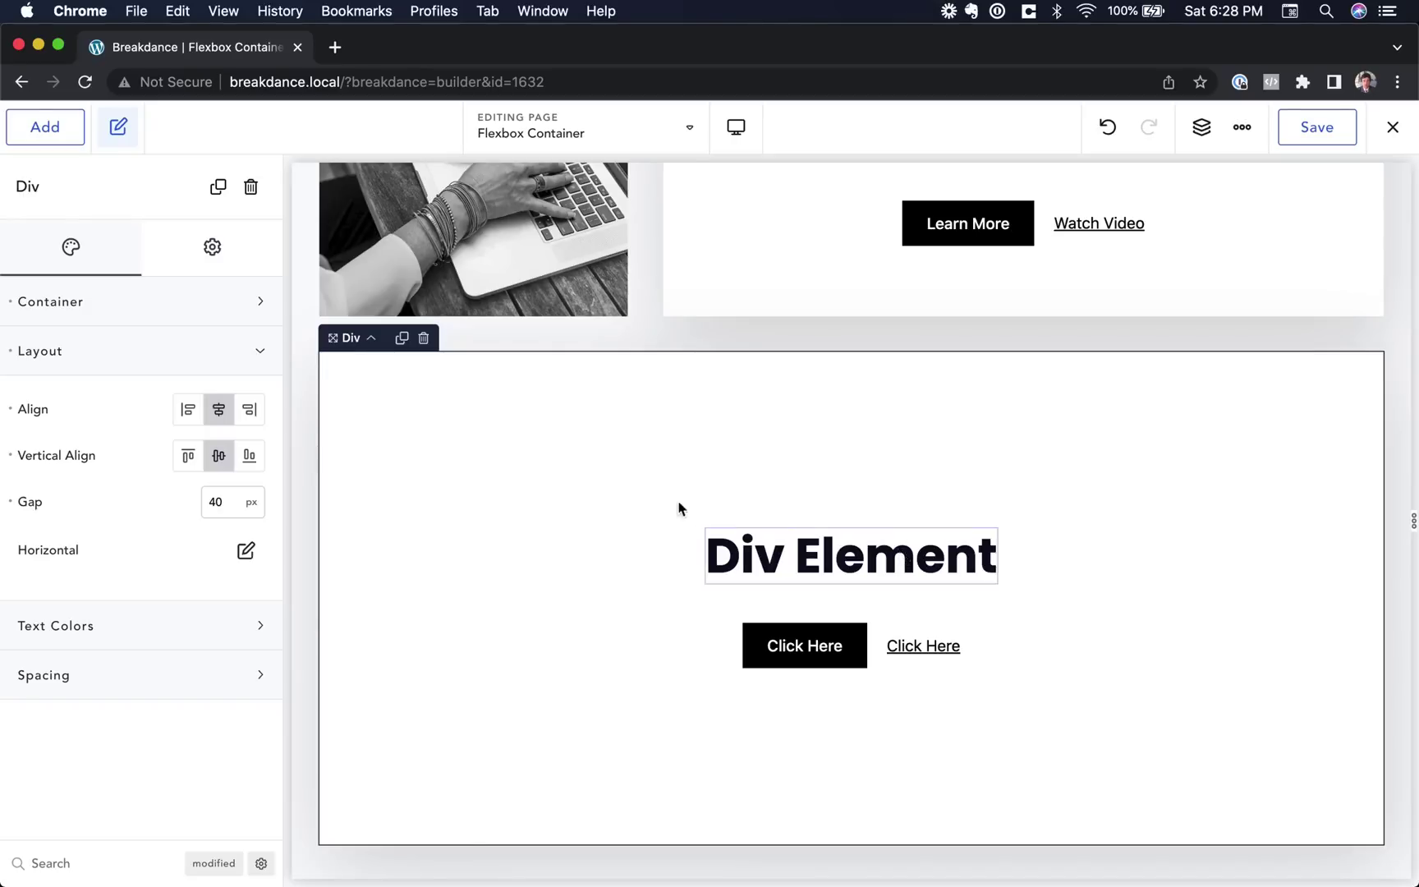
Set the outer Div's Wrapper Layout Display to flex in its Settings
left_click(198, 247)
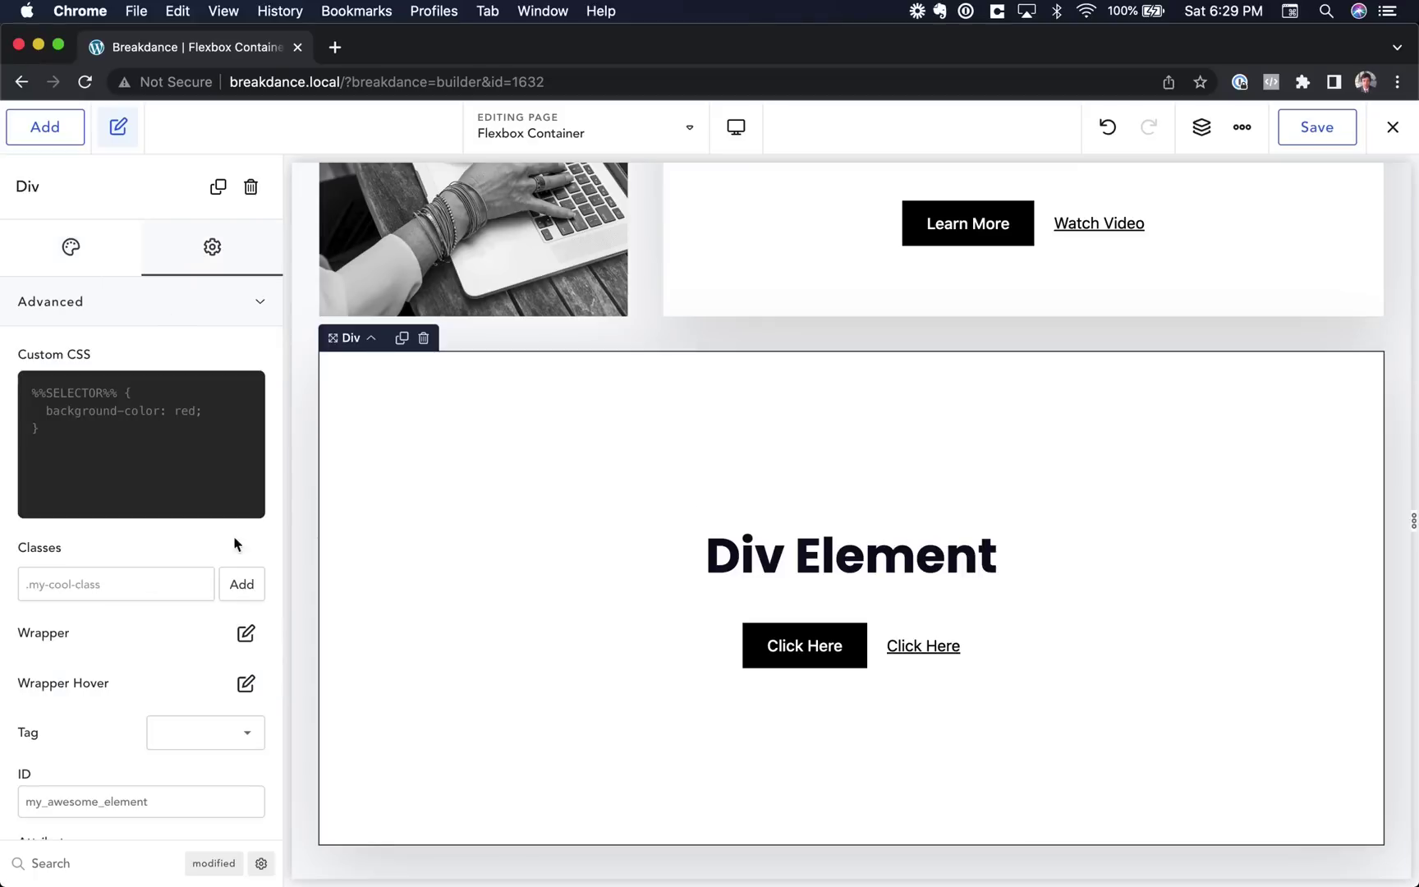
left_click(247, 631)
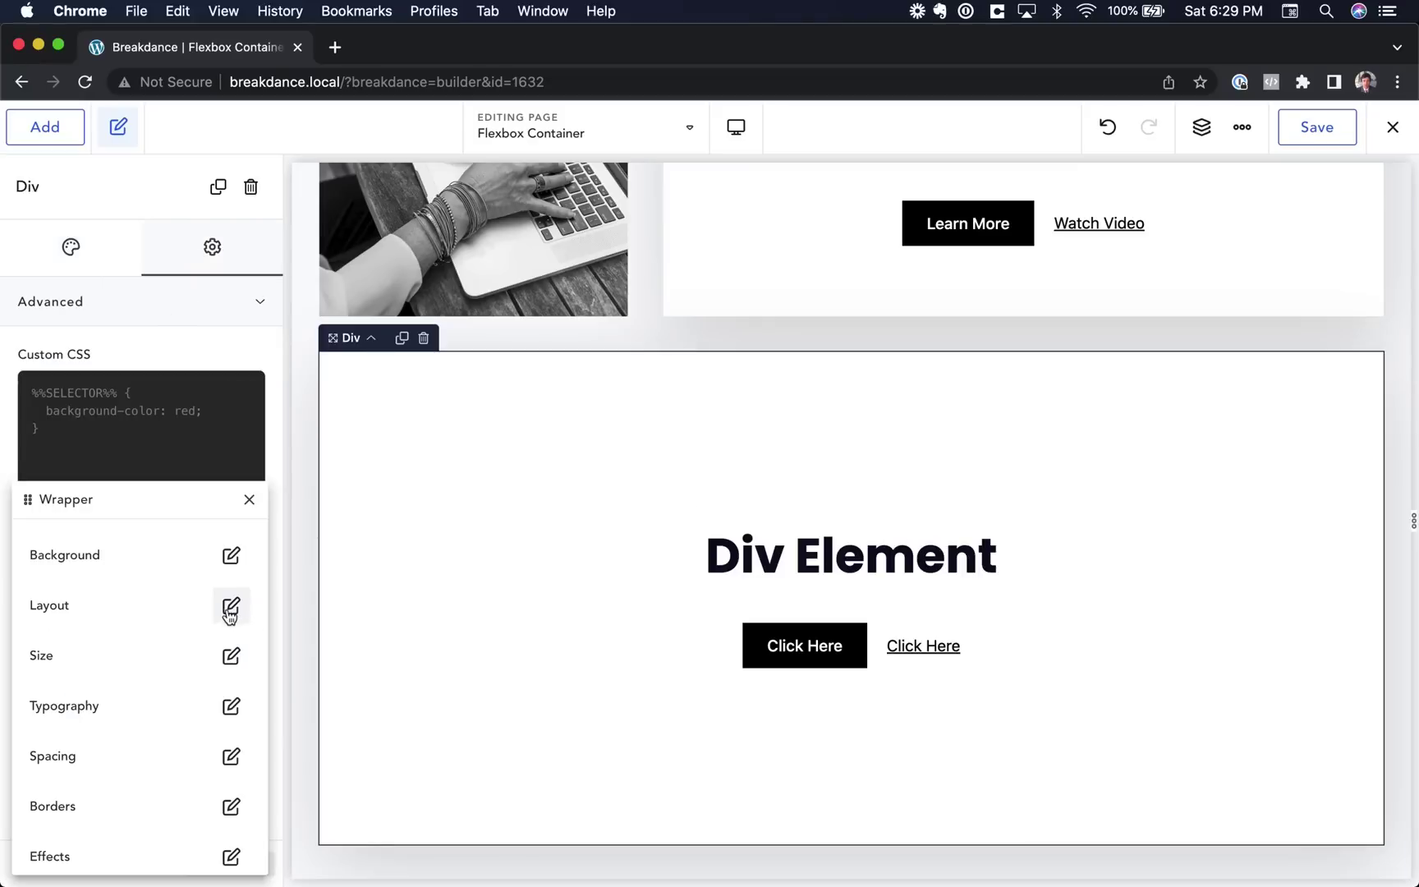
left_click(230, 608)
left_click(196, 598)
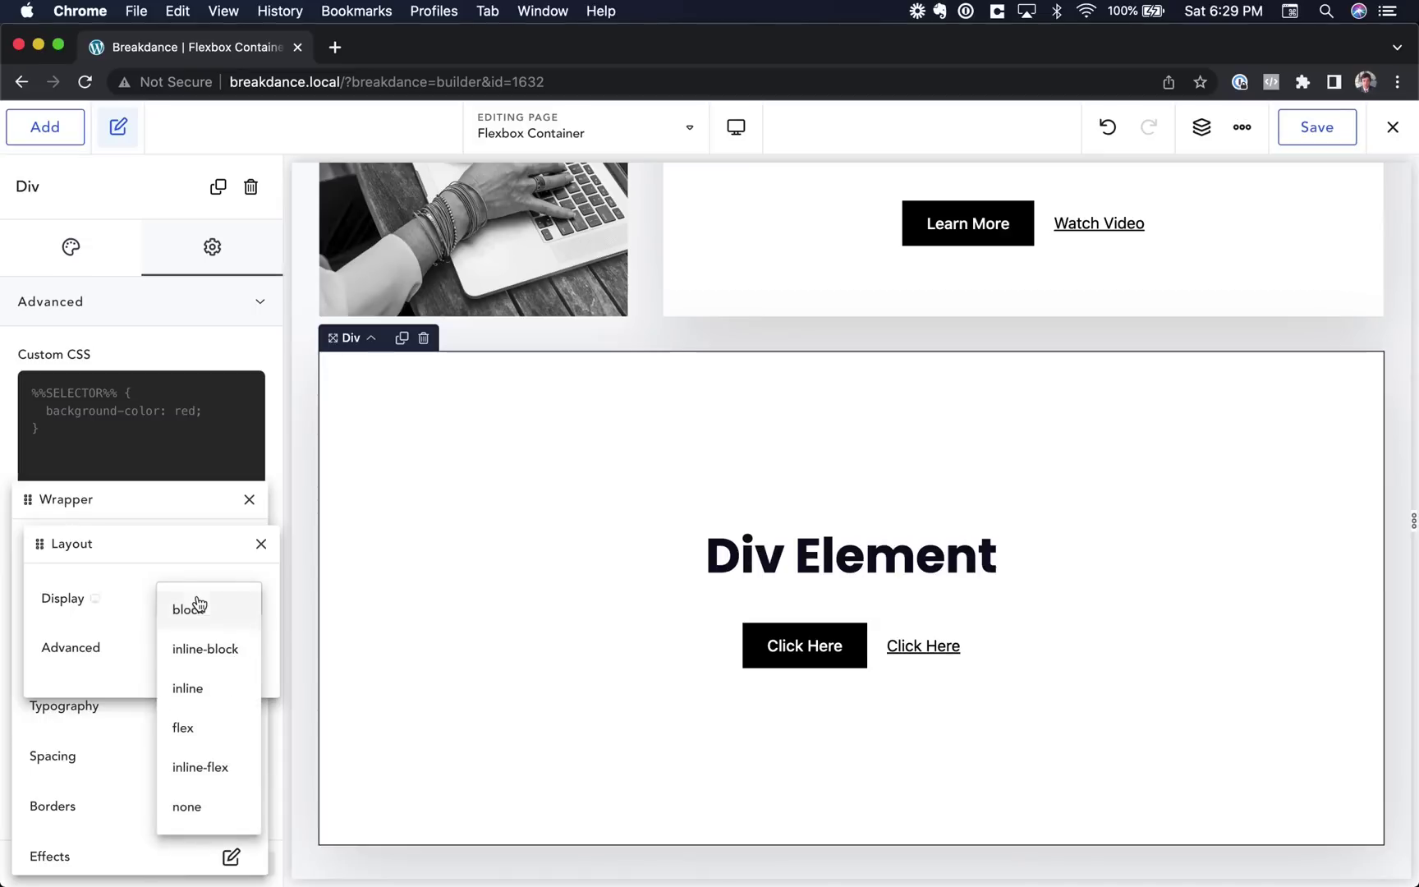
left_click(219, 739)
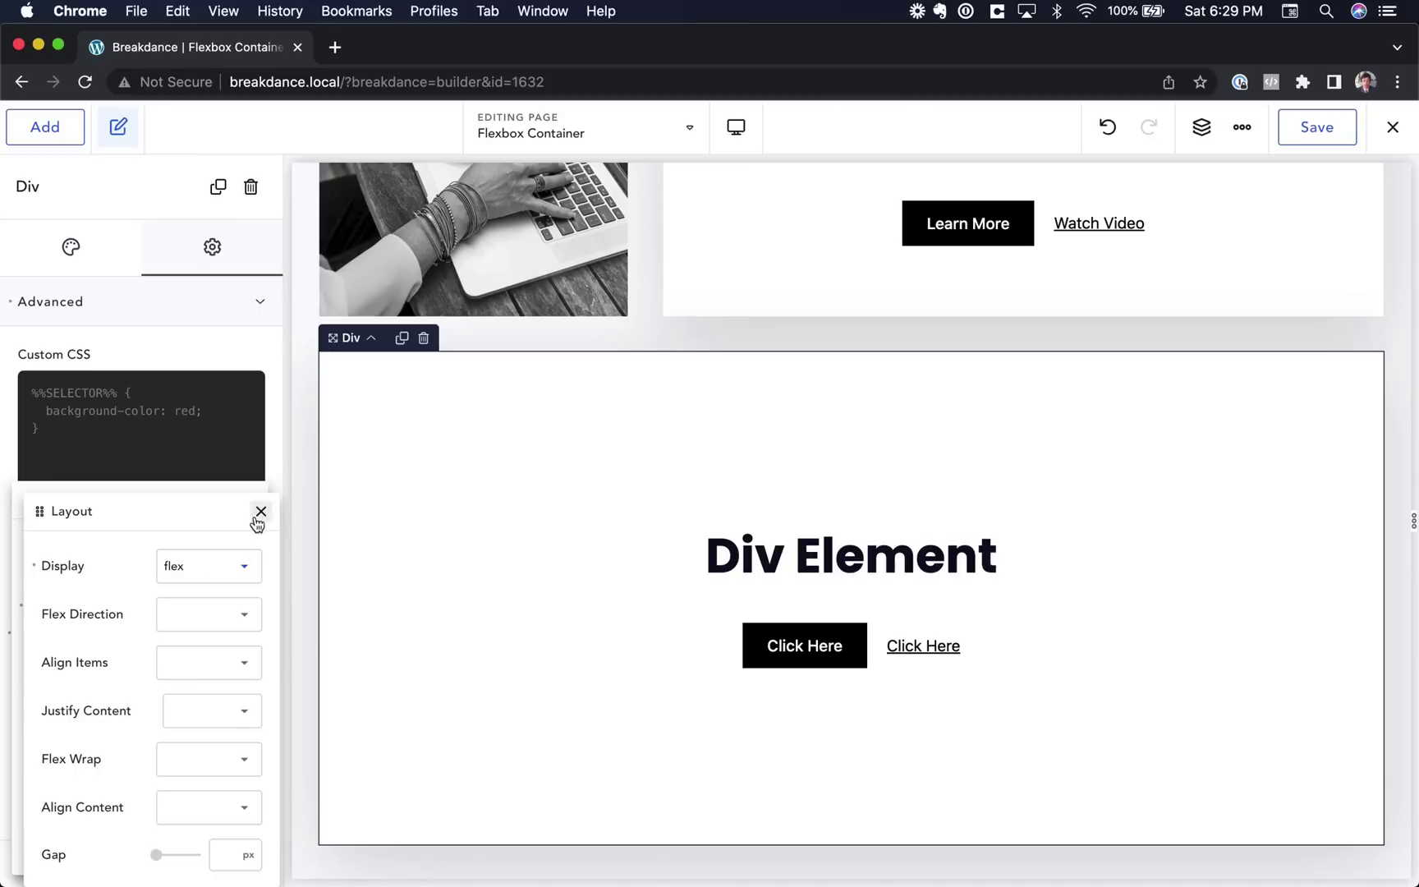
Open Advanced Flex Child options, then select the Flexbox Containers heading column
scroll(123, 673, "down", 2)
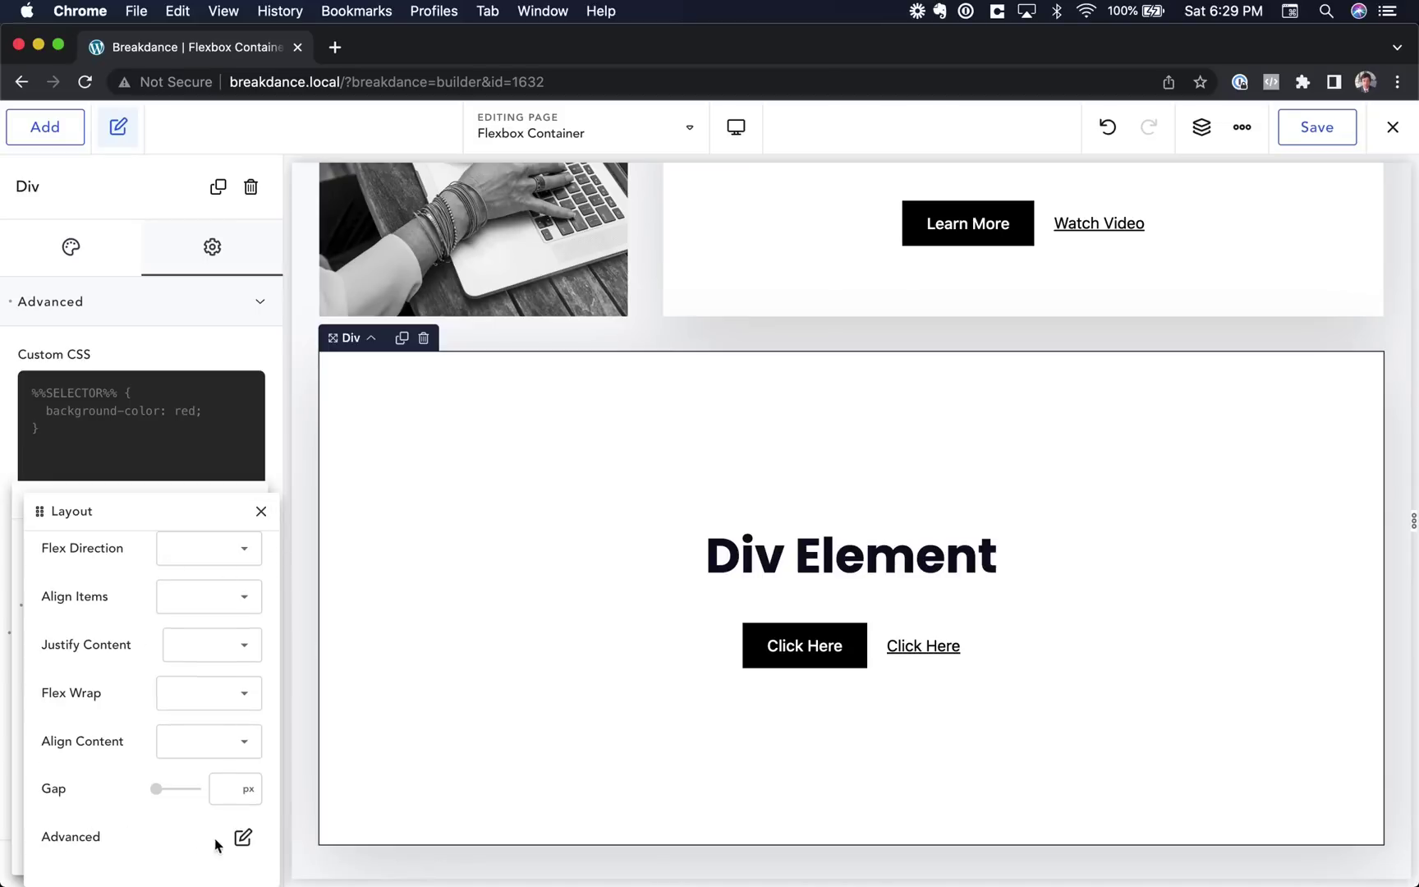
left_click(242, 837)
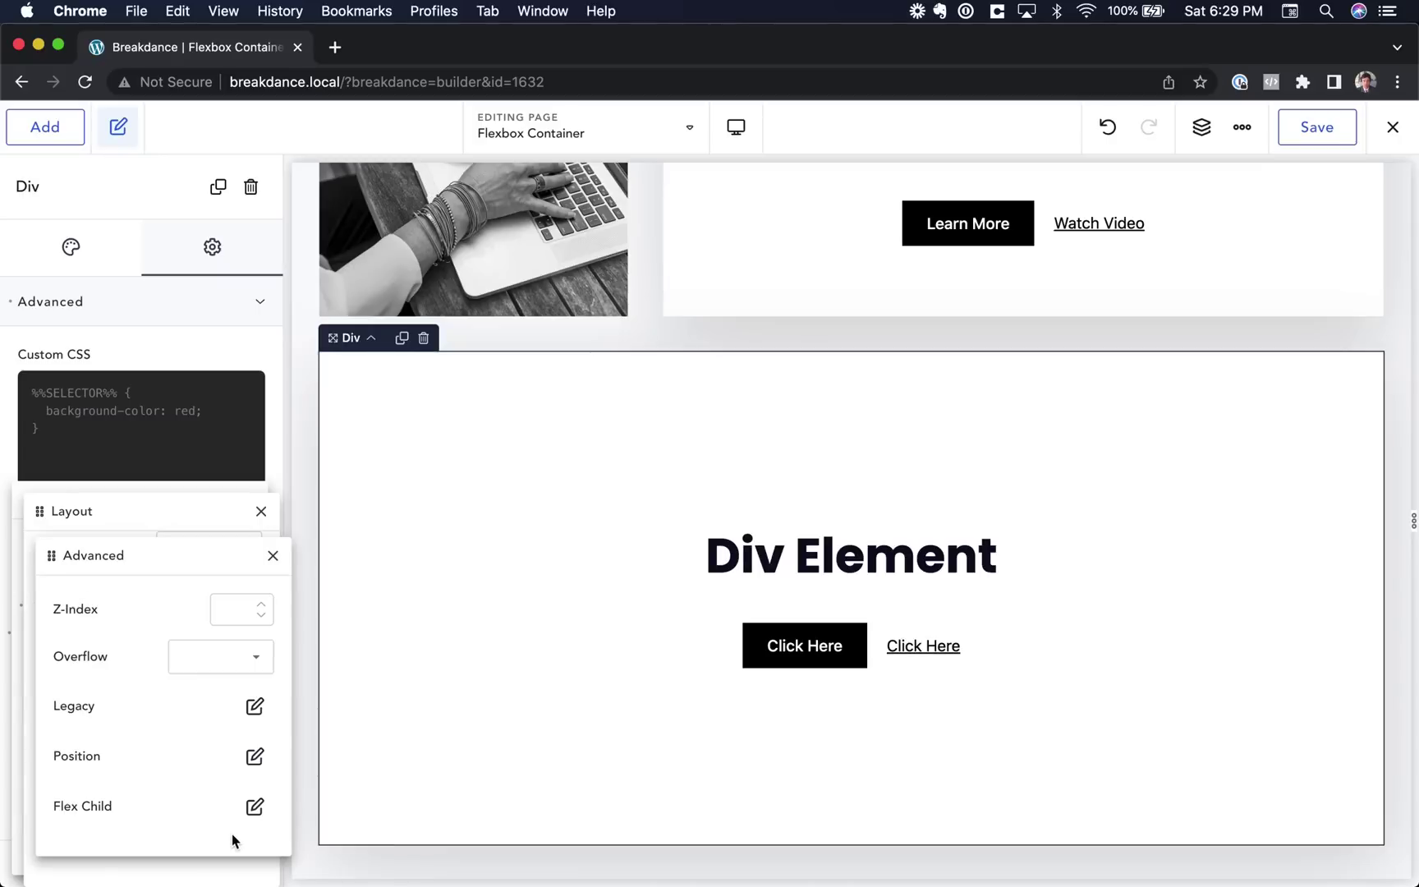
left_click(254, 806)
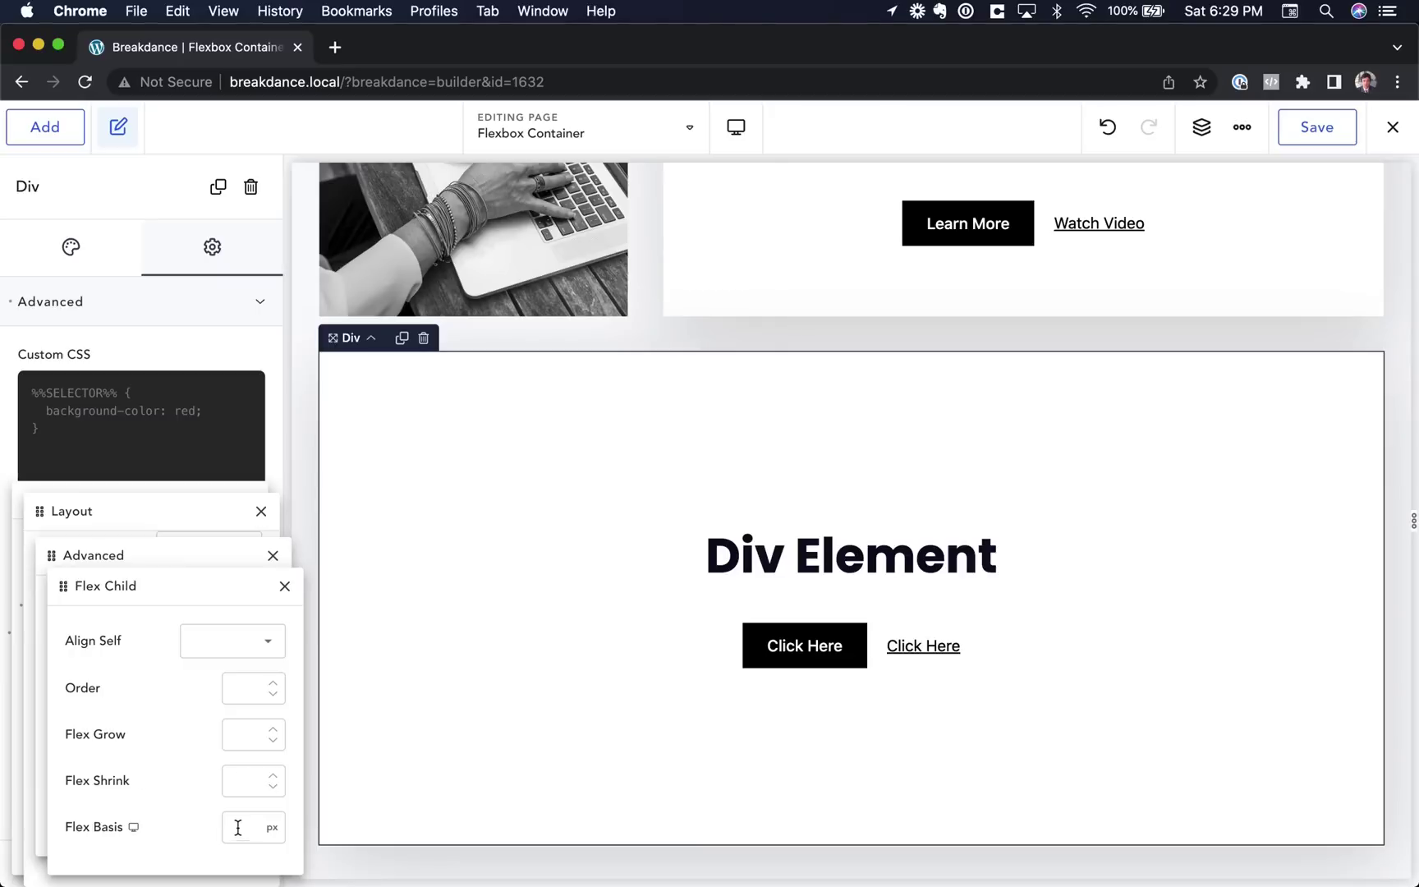
scroll(616, 493, "up", 3)
left_click(745, 487)
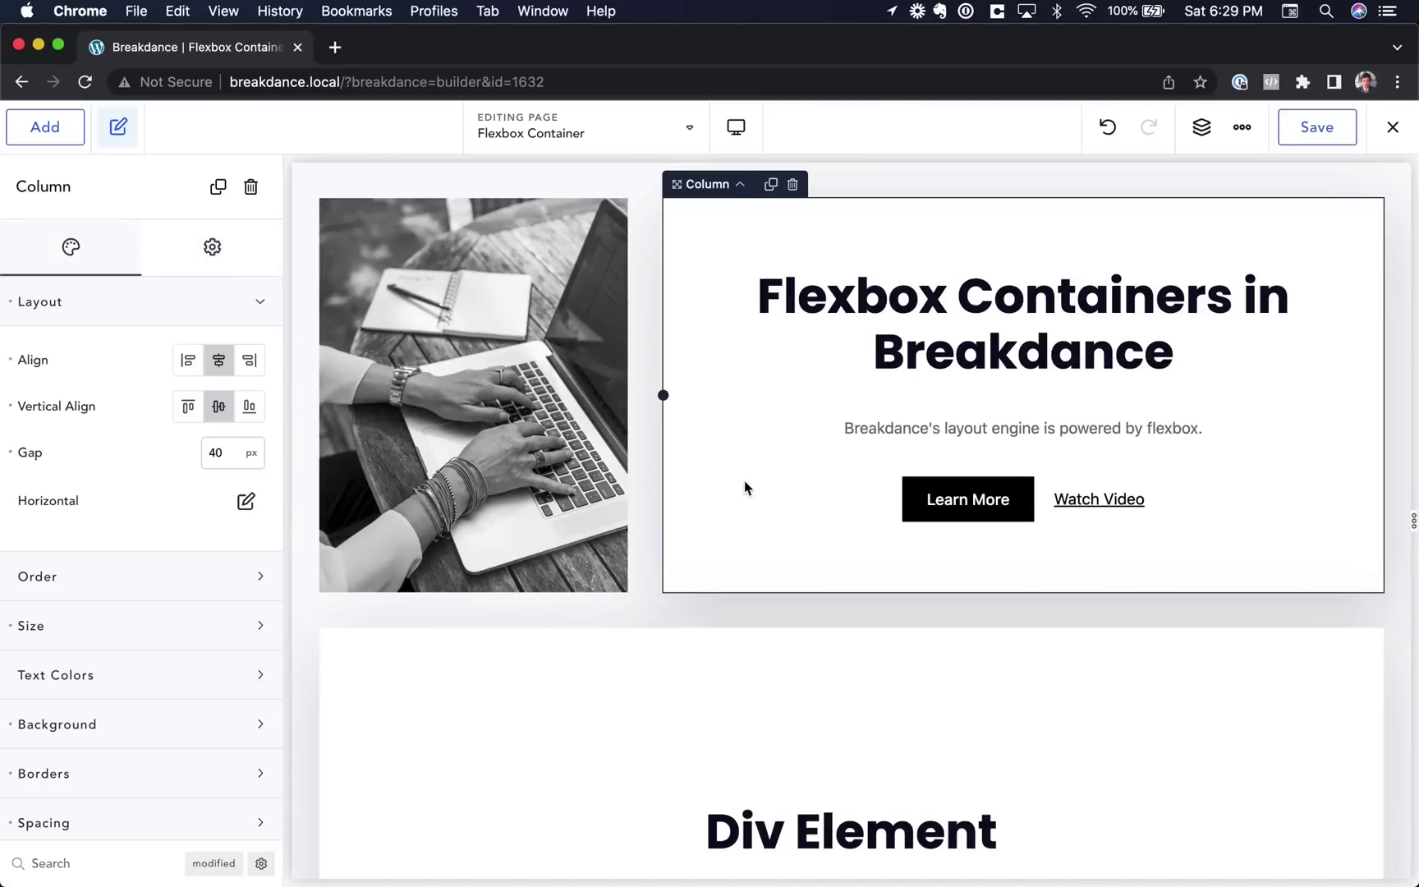